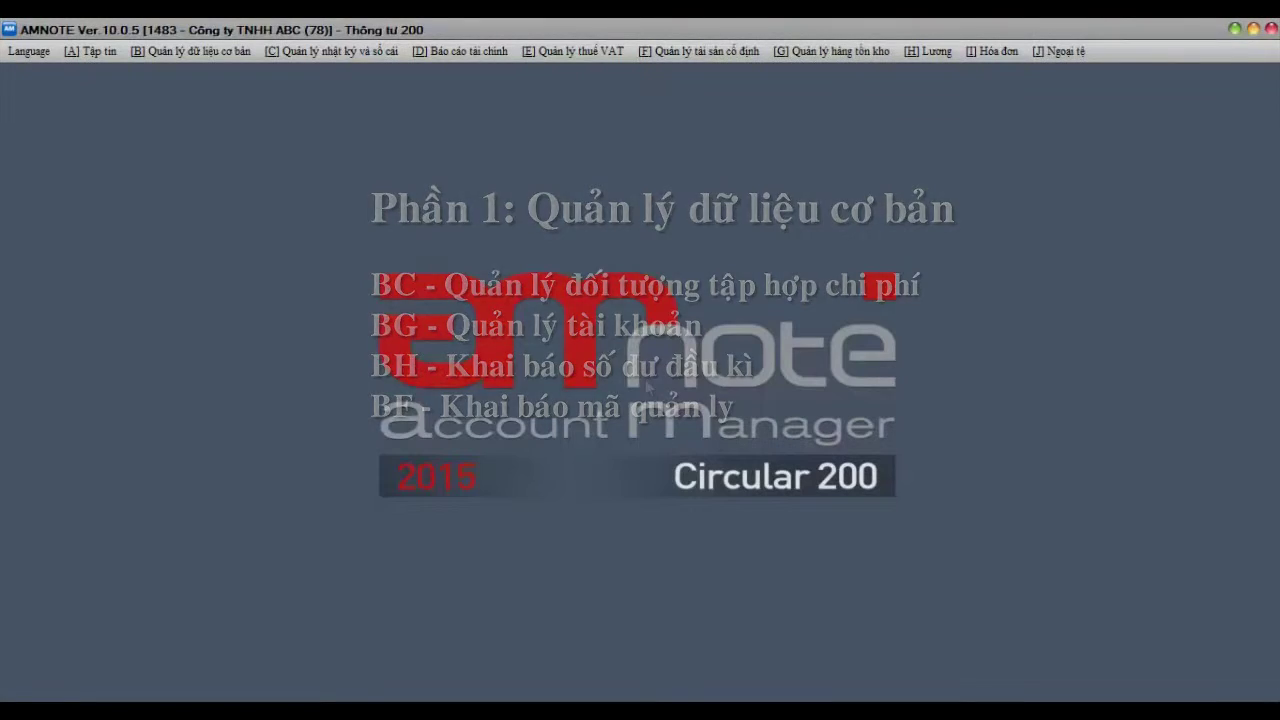
Step: Add a cost object under basic data with STT 100, Vietnamese name "CÔNG TRÌNH A" and English name "CT A"
click(204, 48)
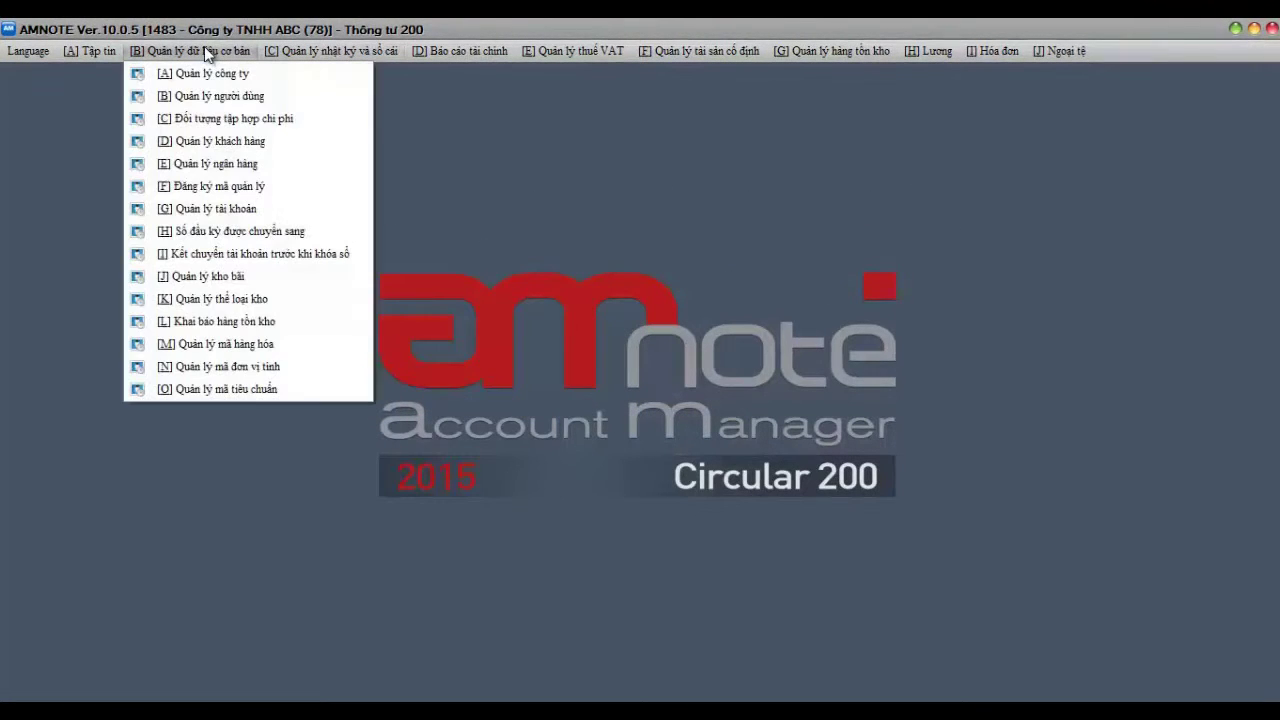
click(208, 119)
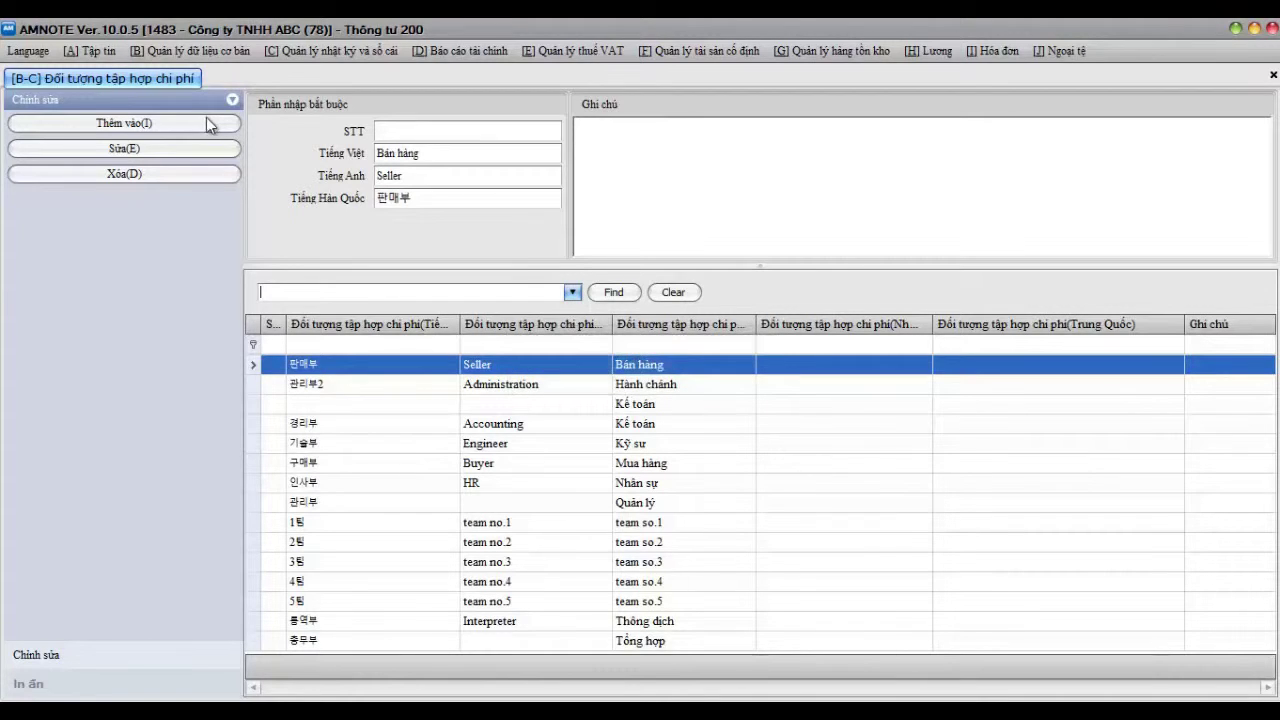
click(196, 125)
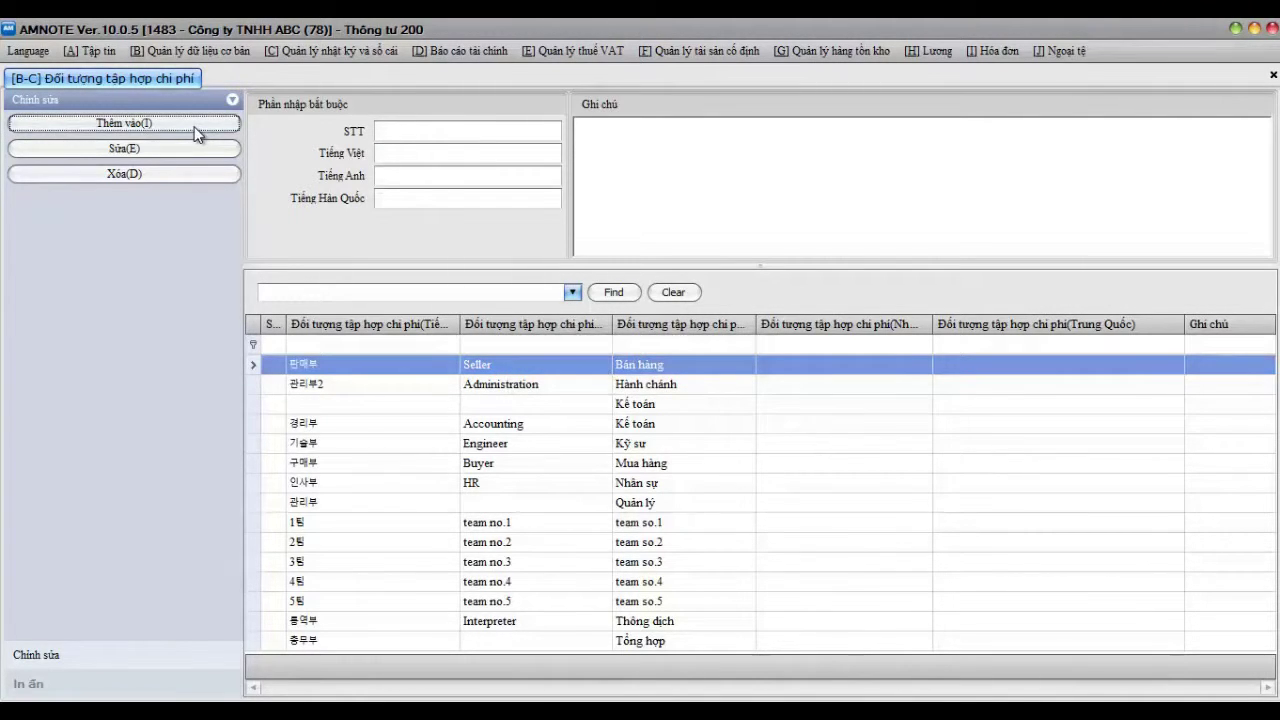
click(436, 133)
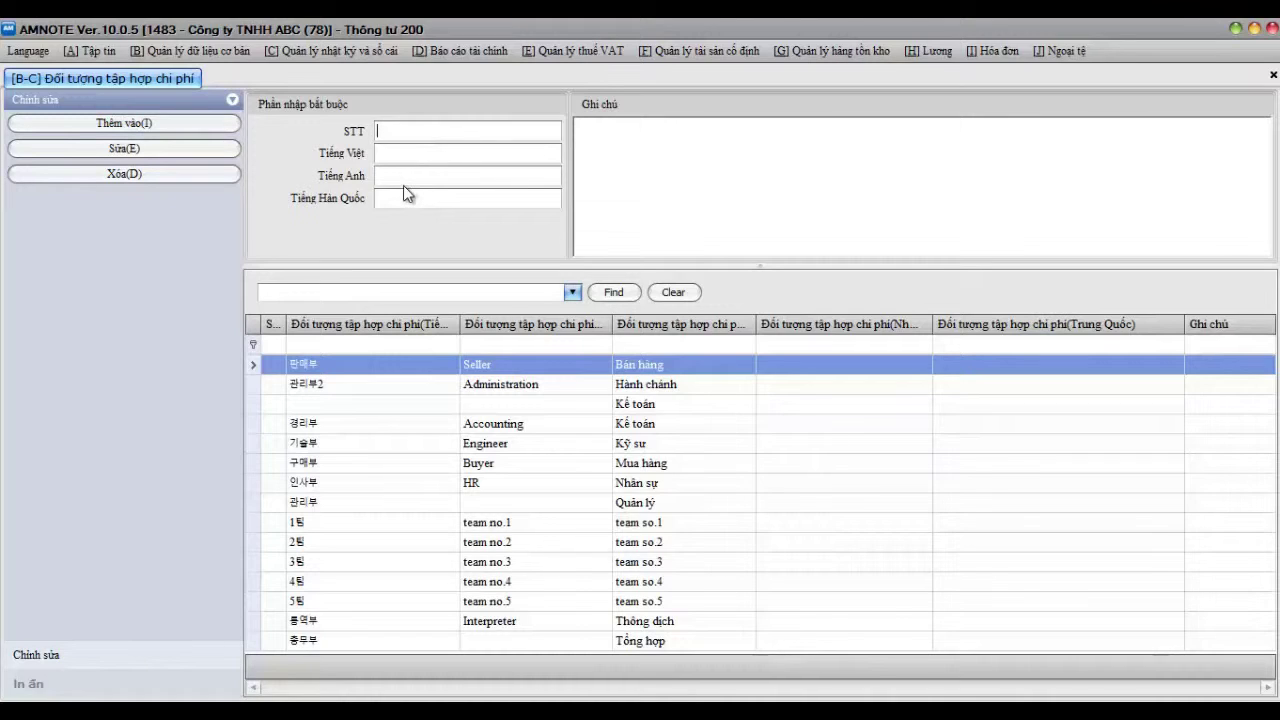
text(100)
key(Tab)
text(CÔNG TRÌNH A)
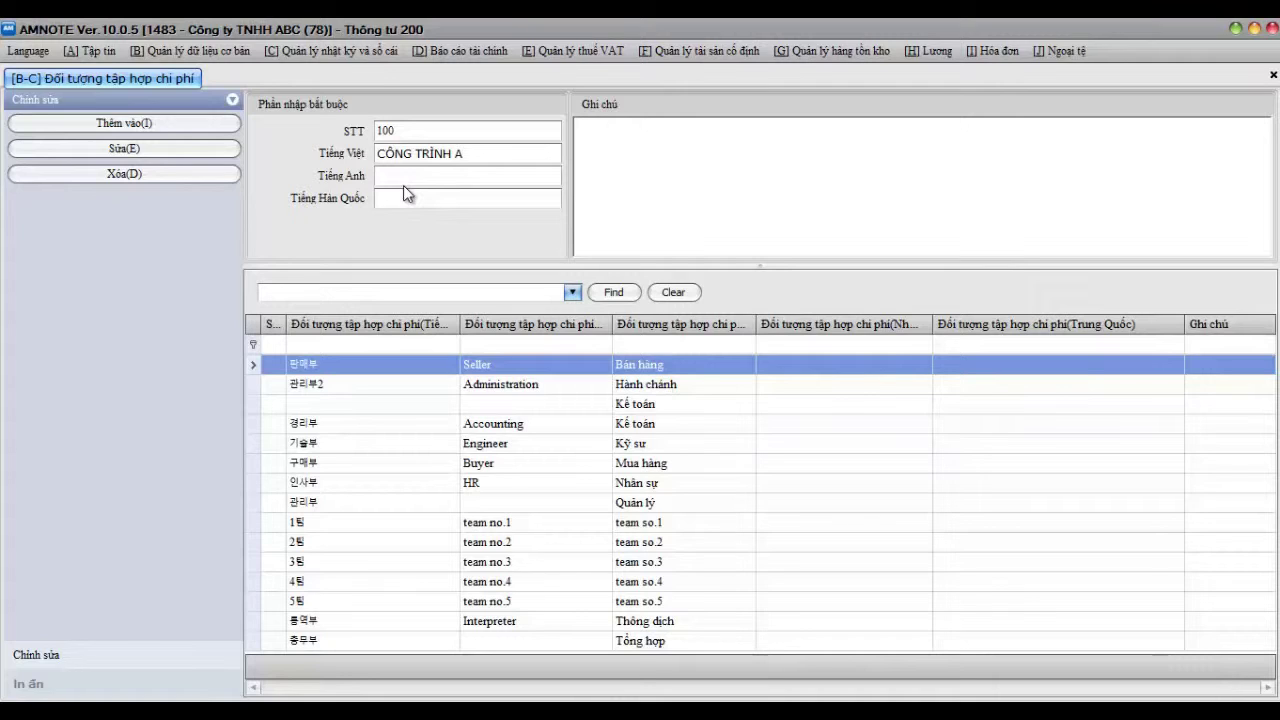
click(405, 177)
text(CT A)
click(138, 130)
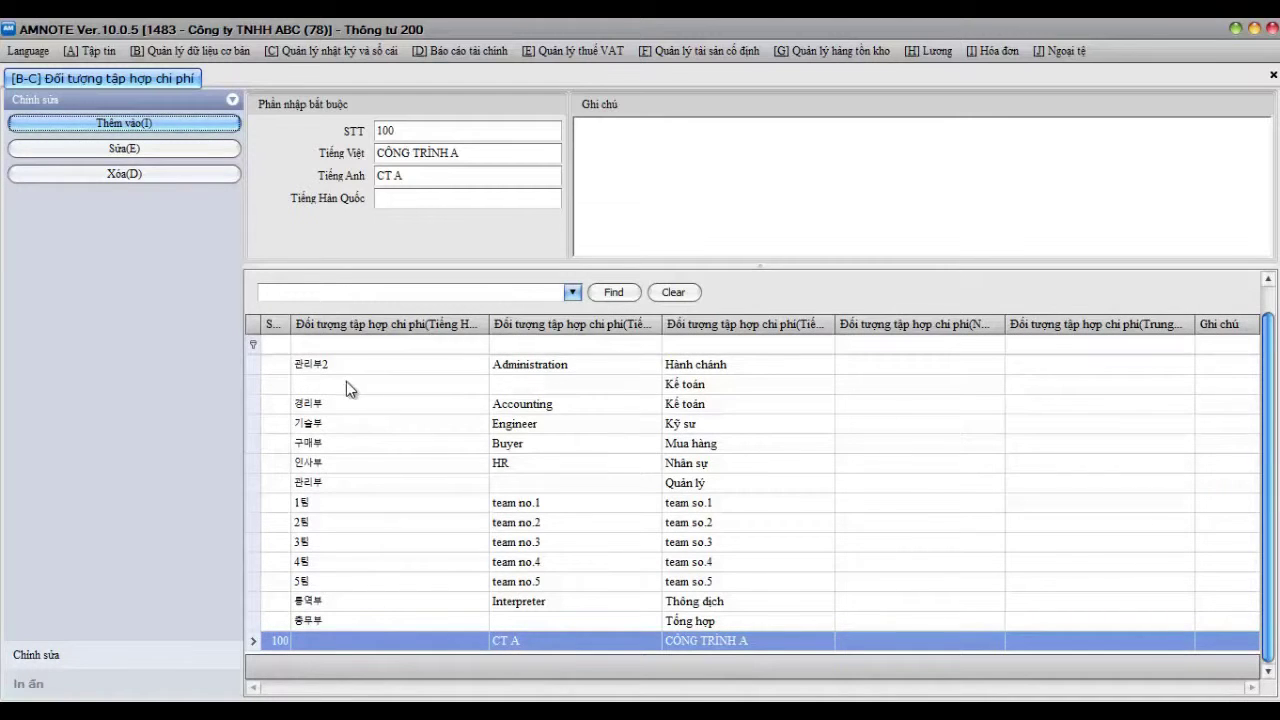
Step: Delete the Kế toán cost object that has no English name, choosing 1팀 as its replacement code
click(255, 385)
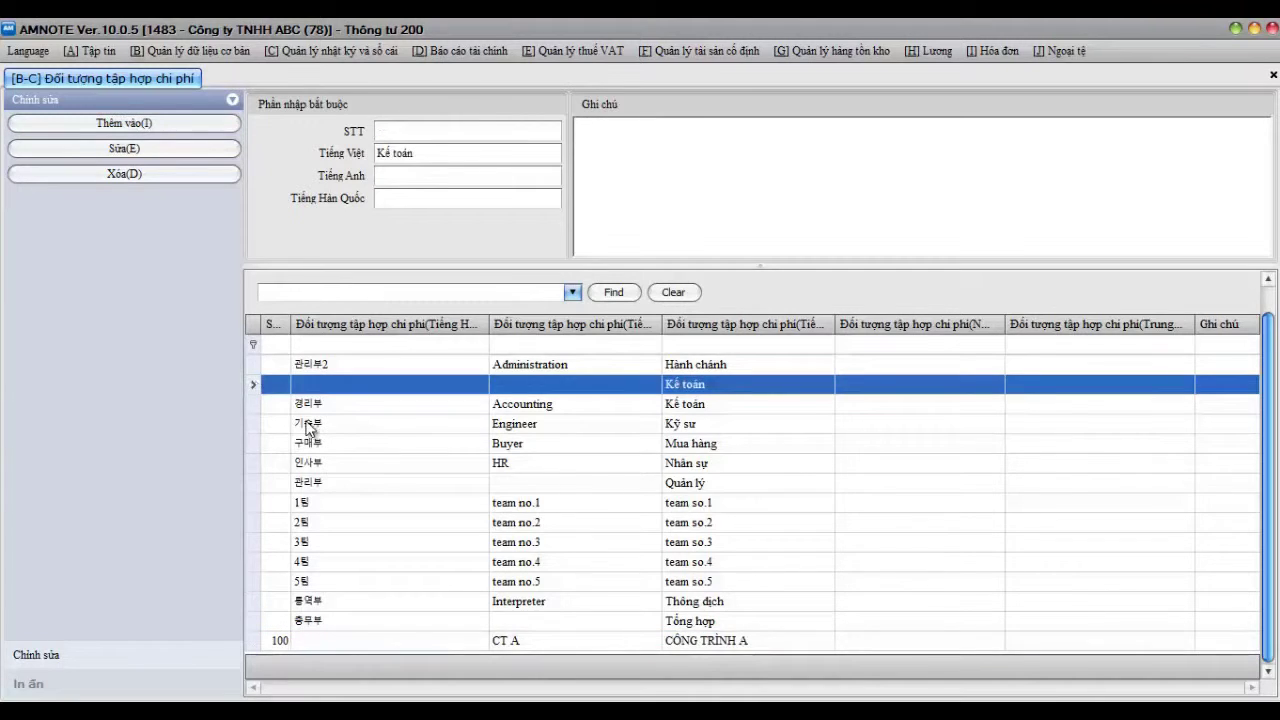
click(124, 173)
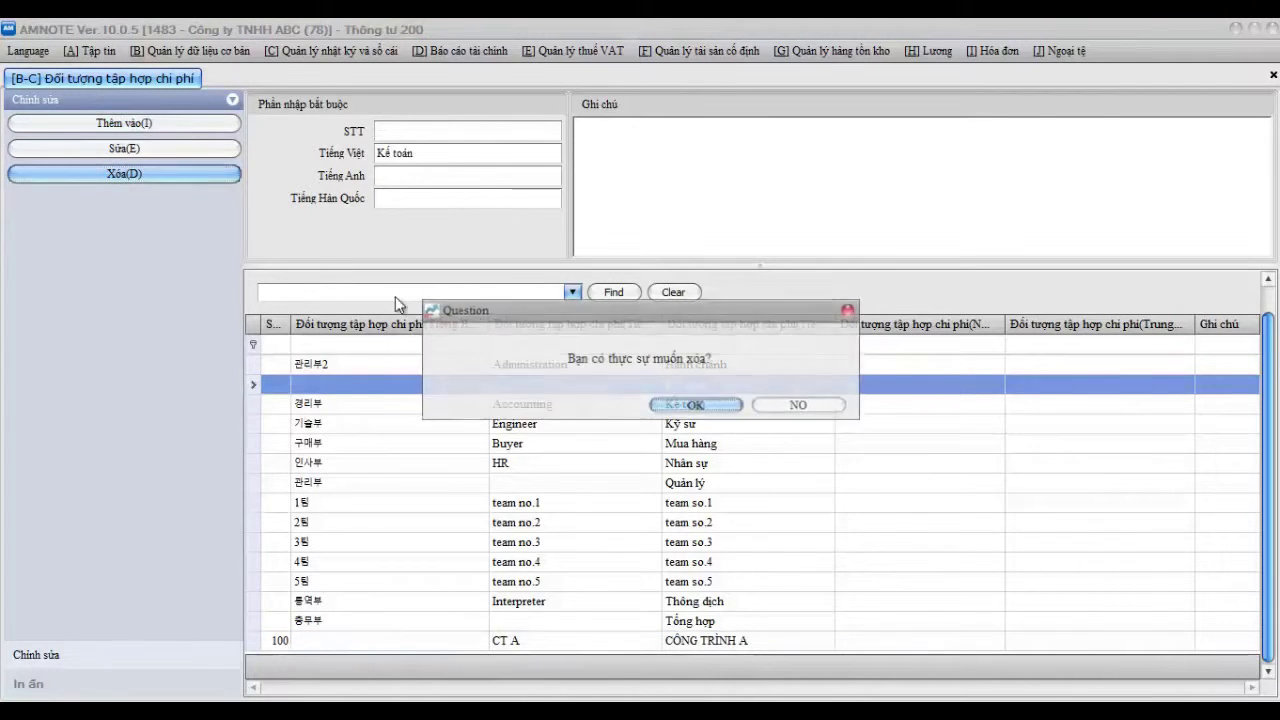
click(720, 405)
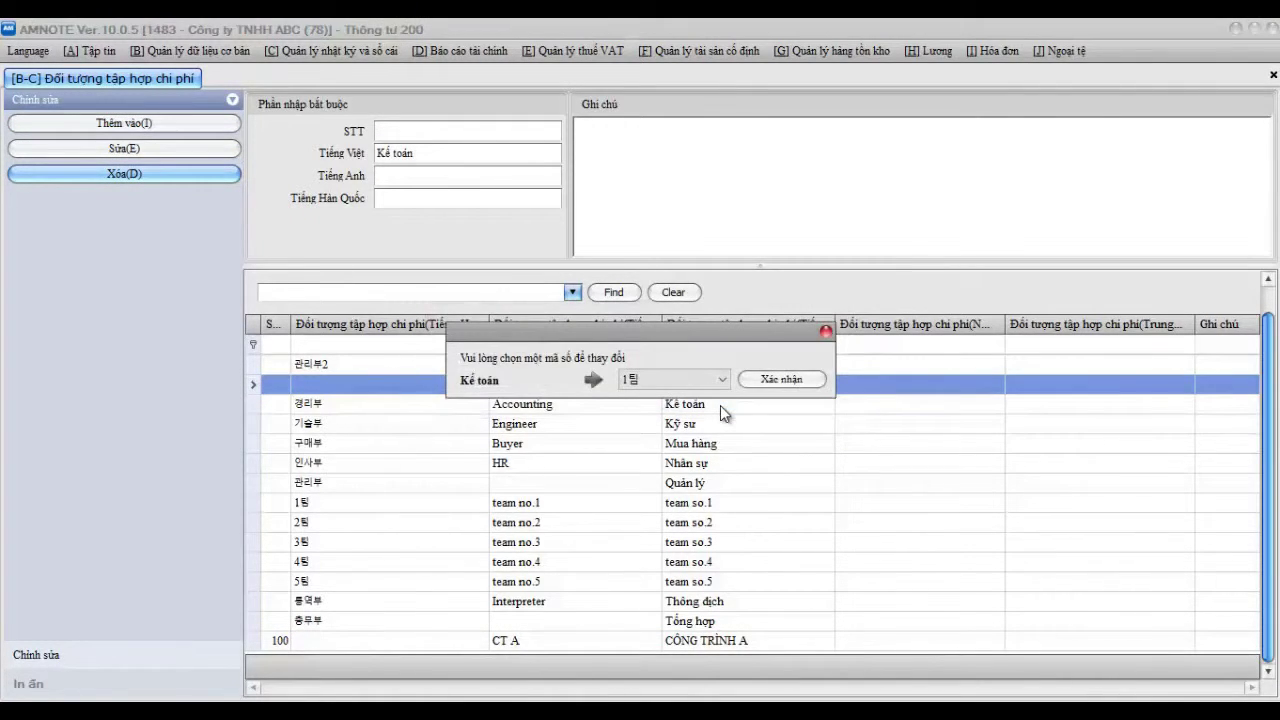
click(779, 378)
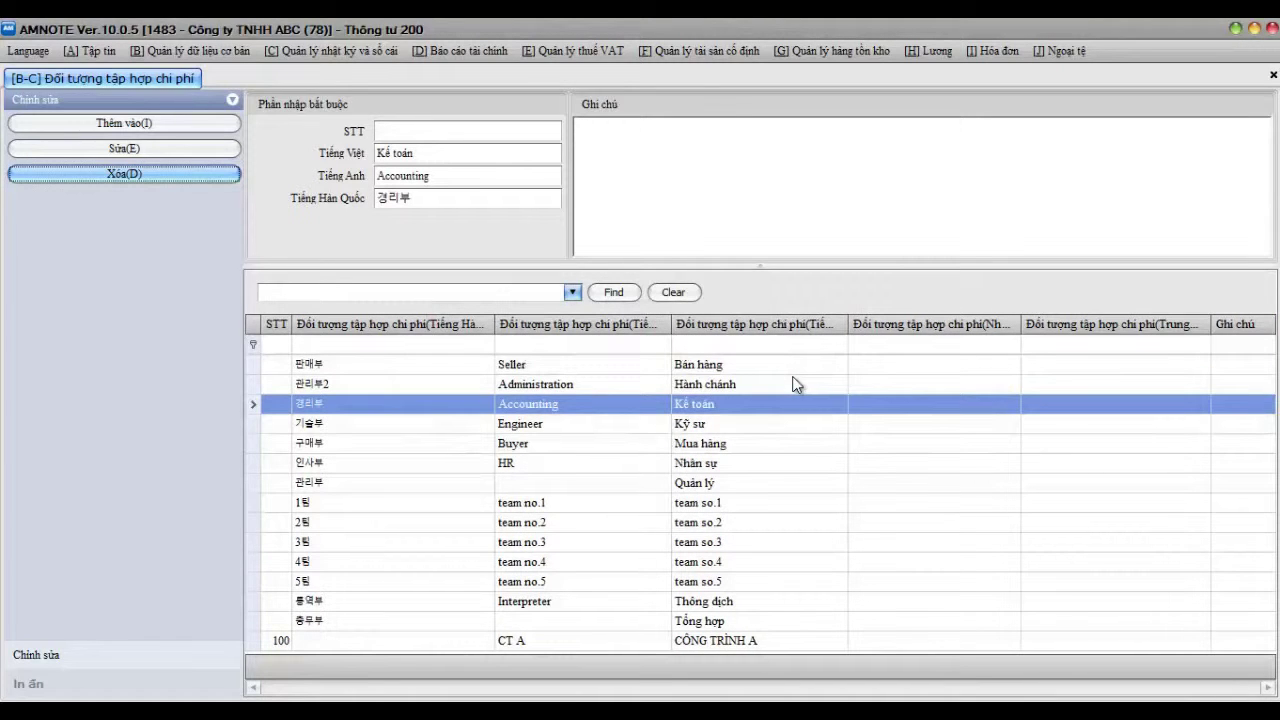
Step: Export the Vietnamese cost object report to the Desktop as an XLS file named B-C, and close the cost object screen
click(36, 684)
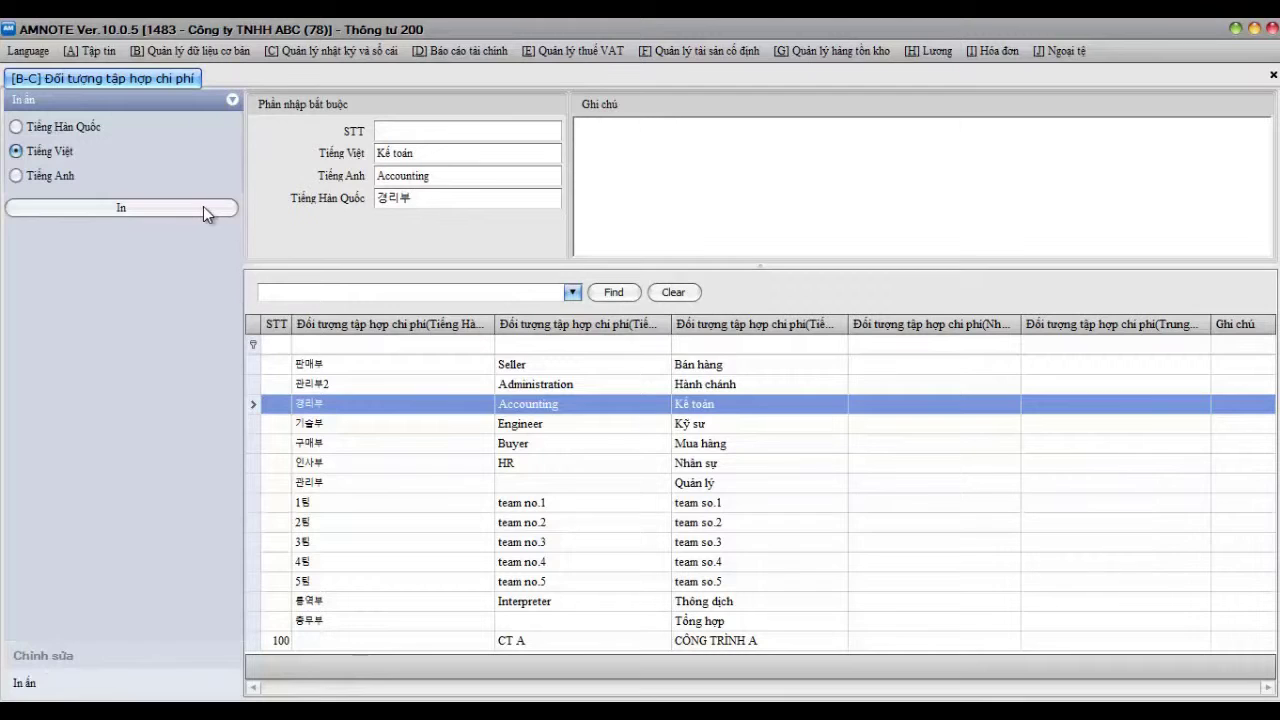
click(203, 207)
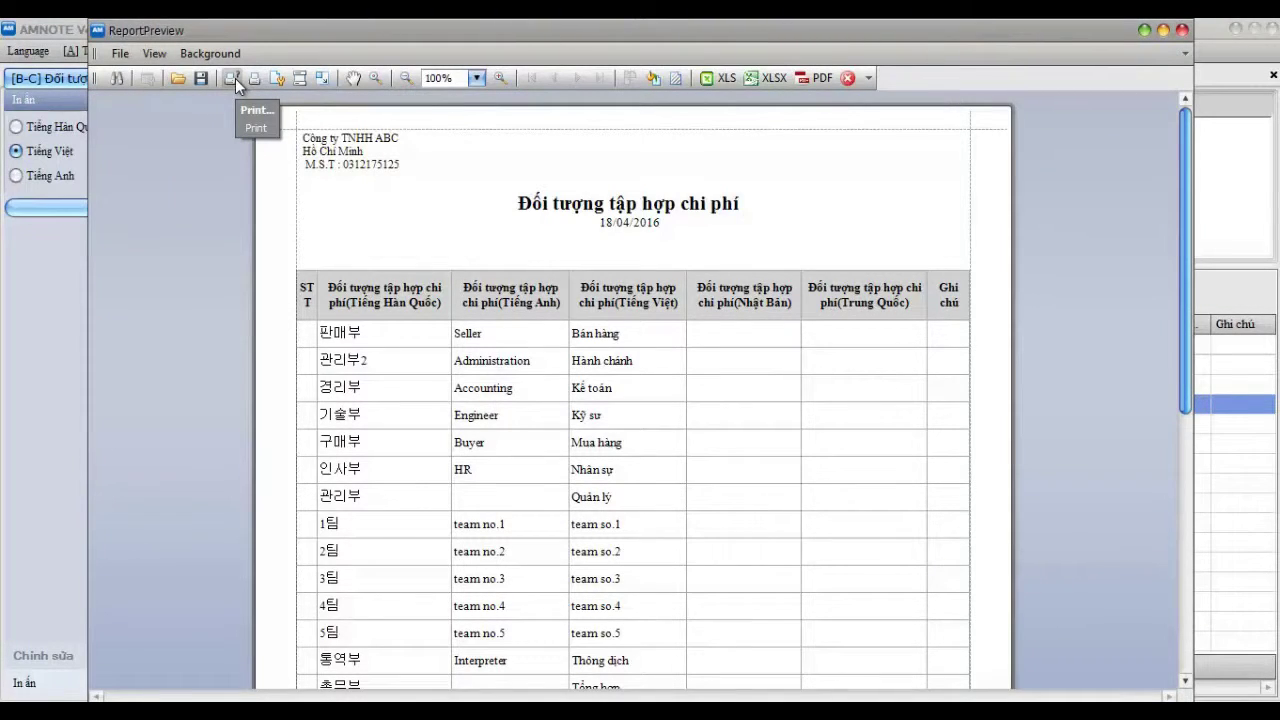
click(719, 78)
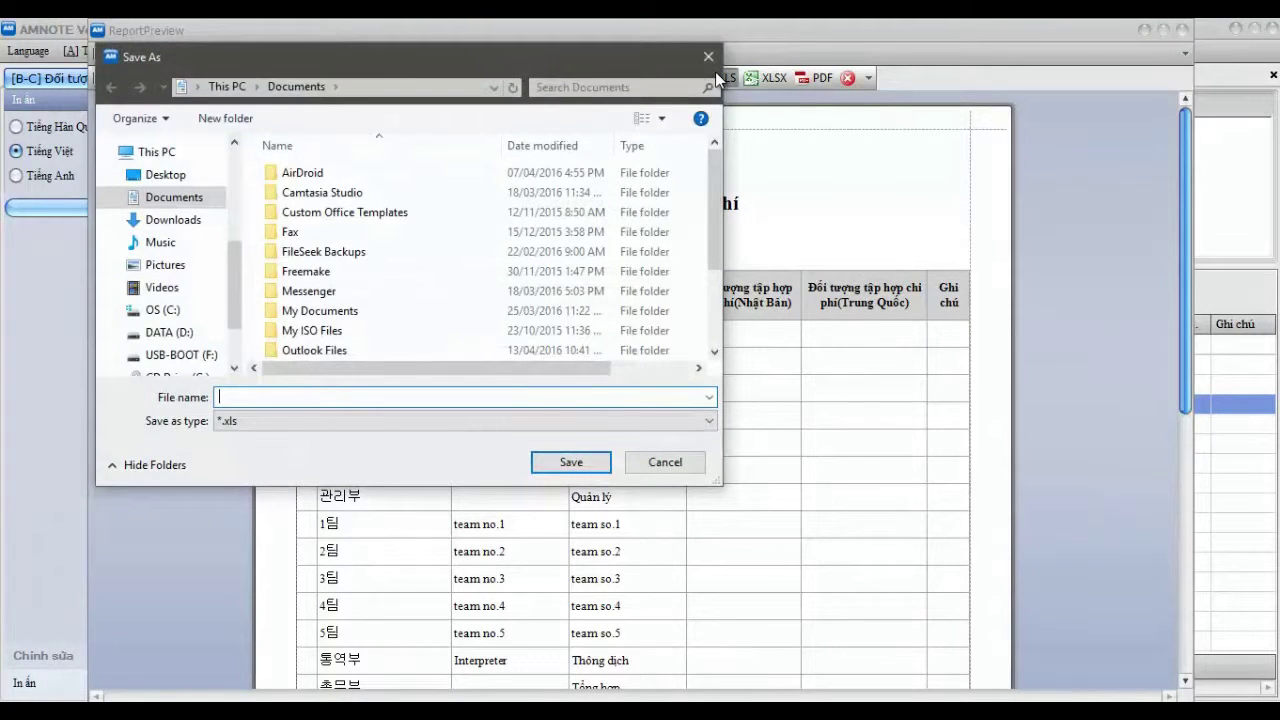
click(183, 177)
click(229, 397)
text(B-)
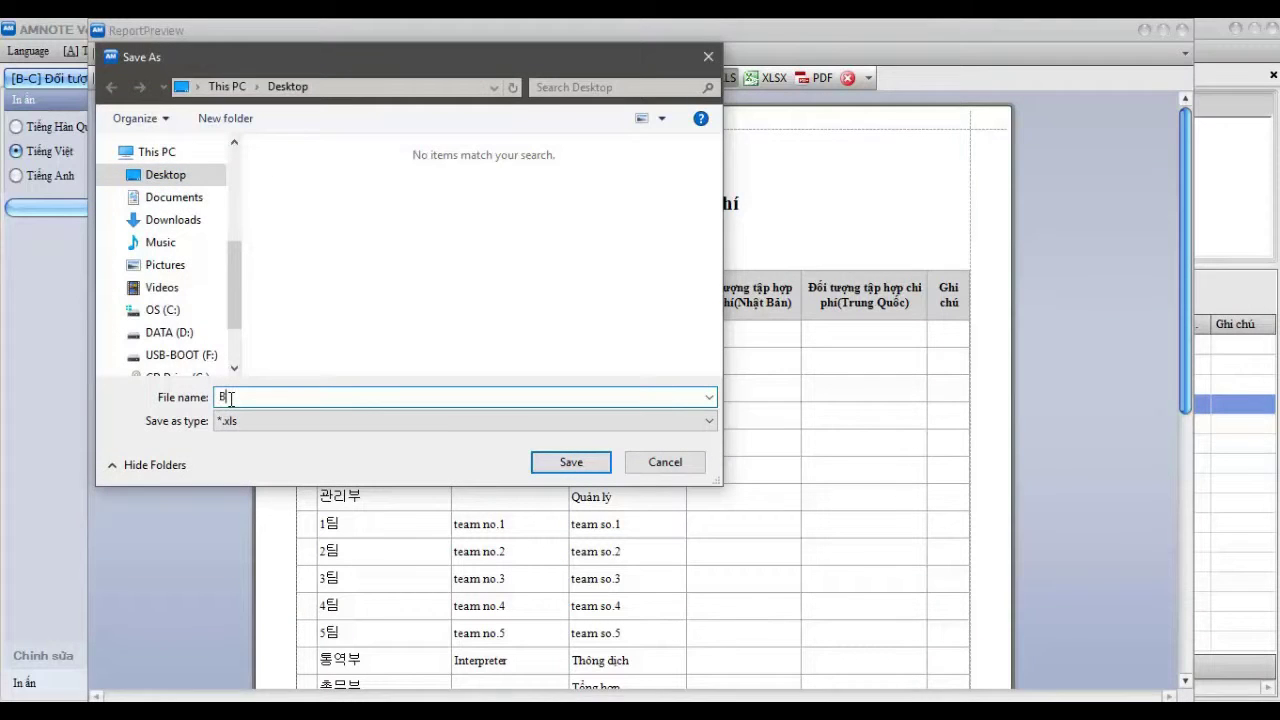
text(C)
click(556, 463)
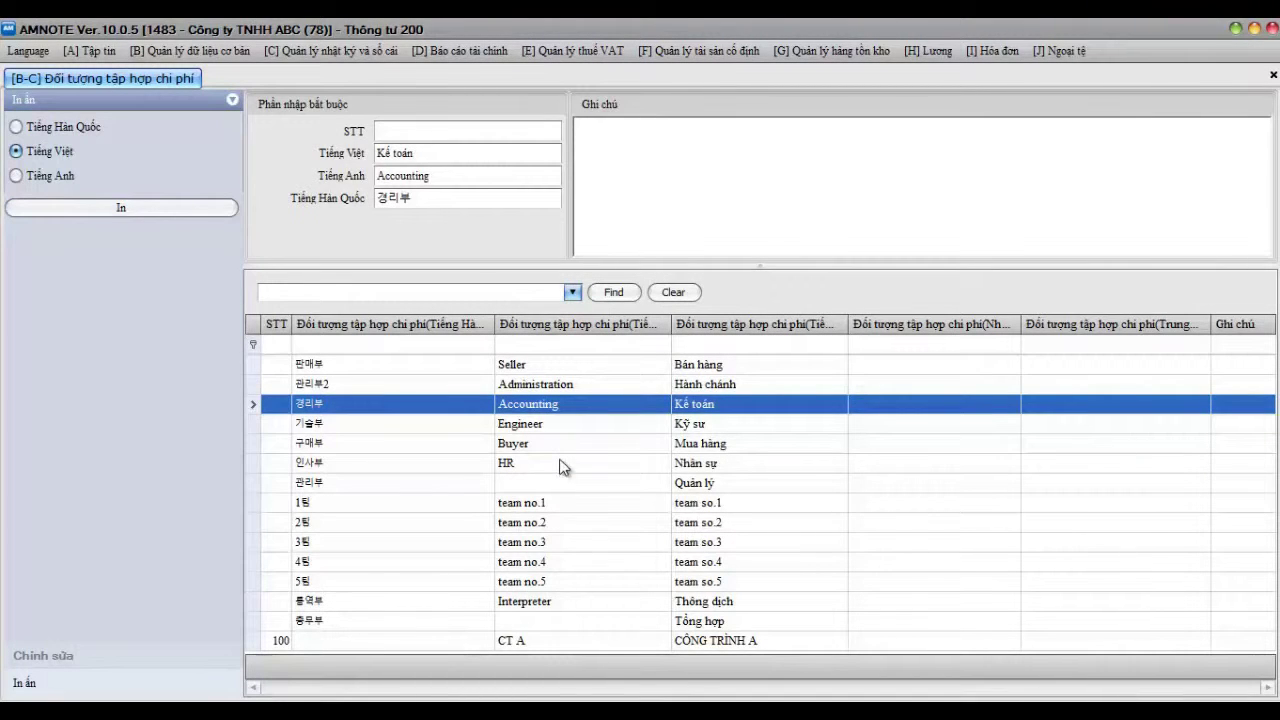
click(1273, 76)
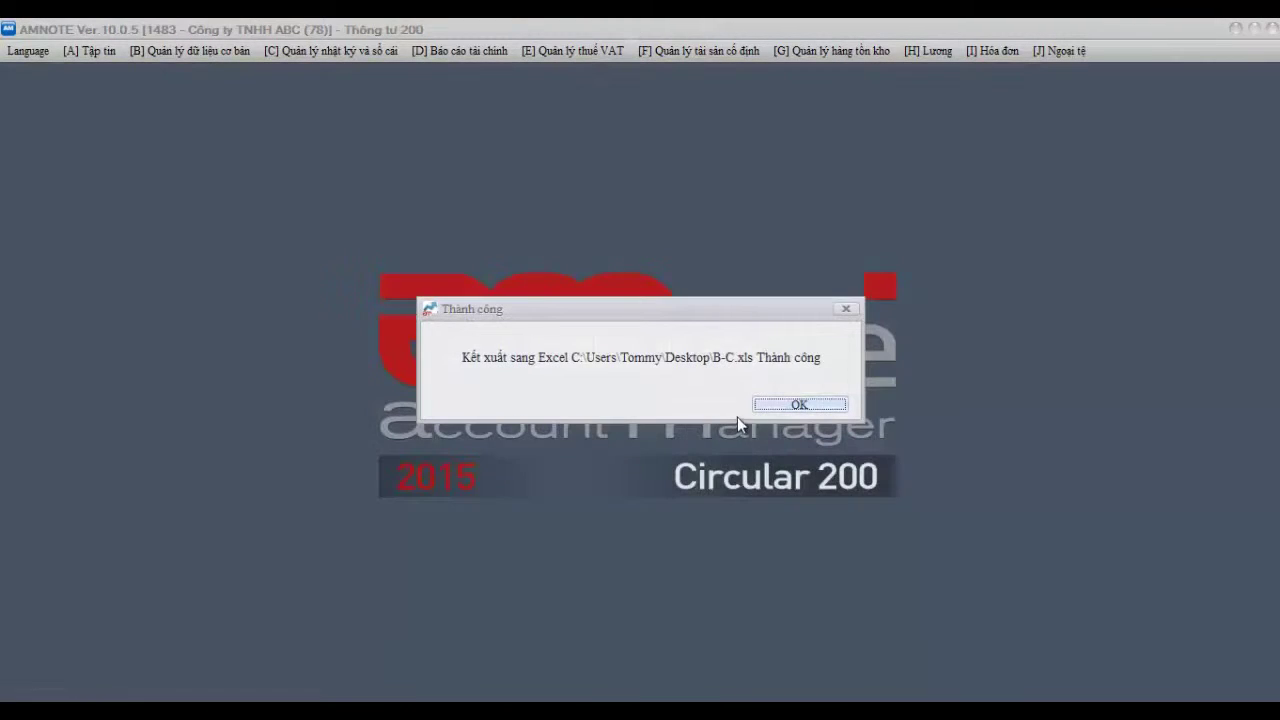
click(794, 408)
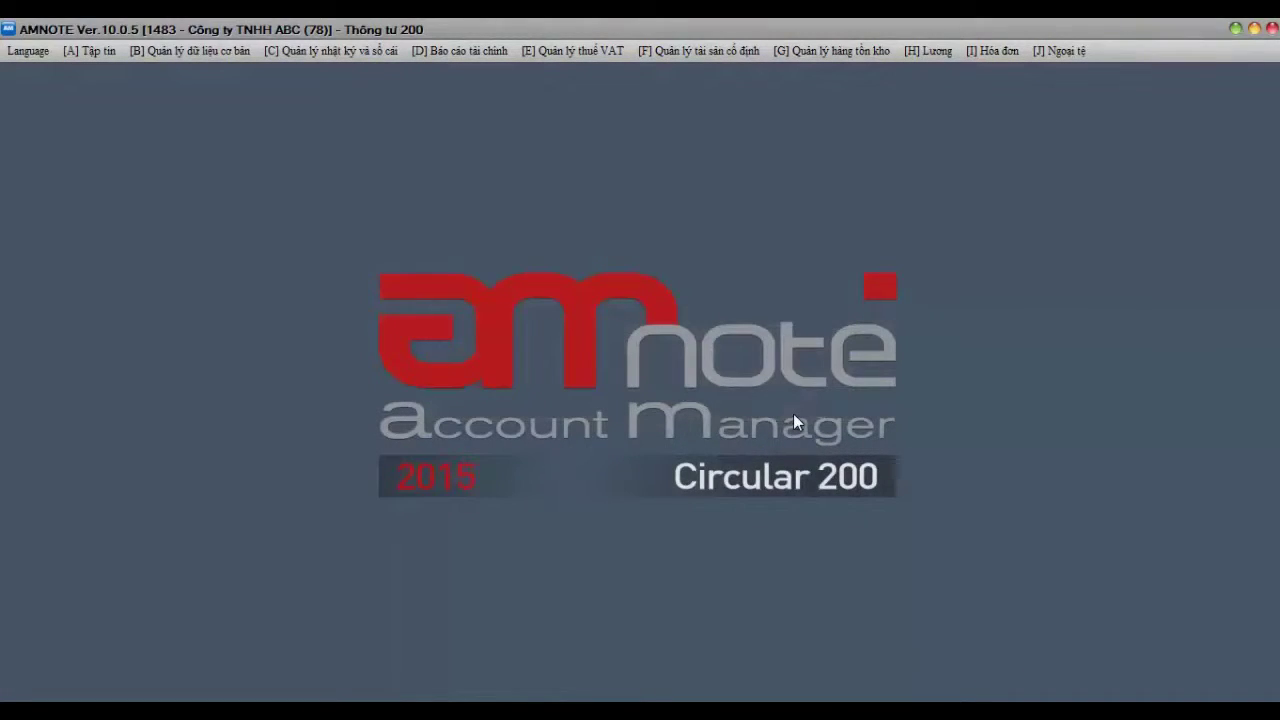
Step: Look up account 1541 in the carried-forward opening balances by filtering account codes on 154, and close the screen
click(216, 52)
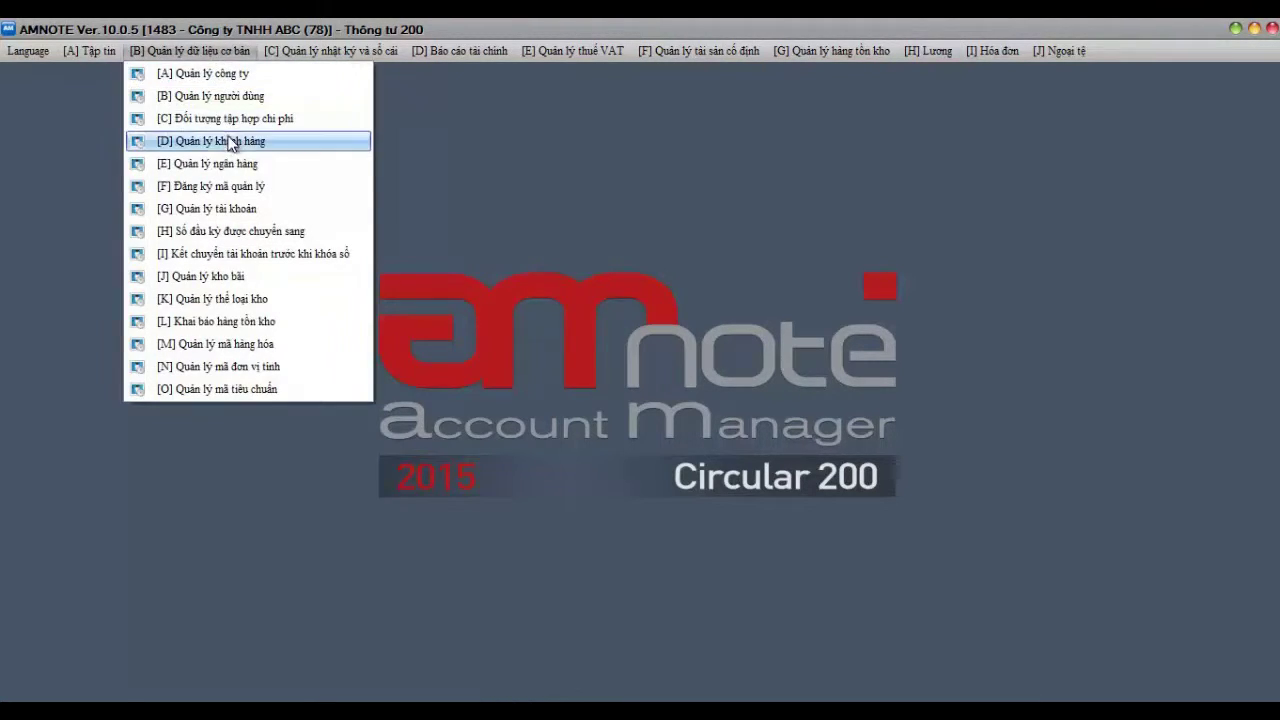
click(223, 230)
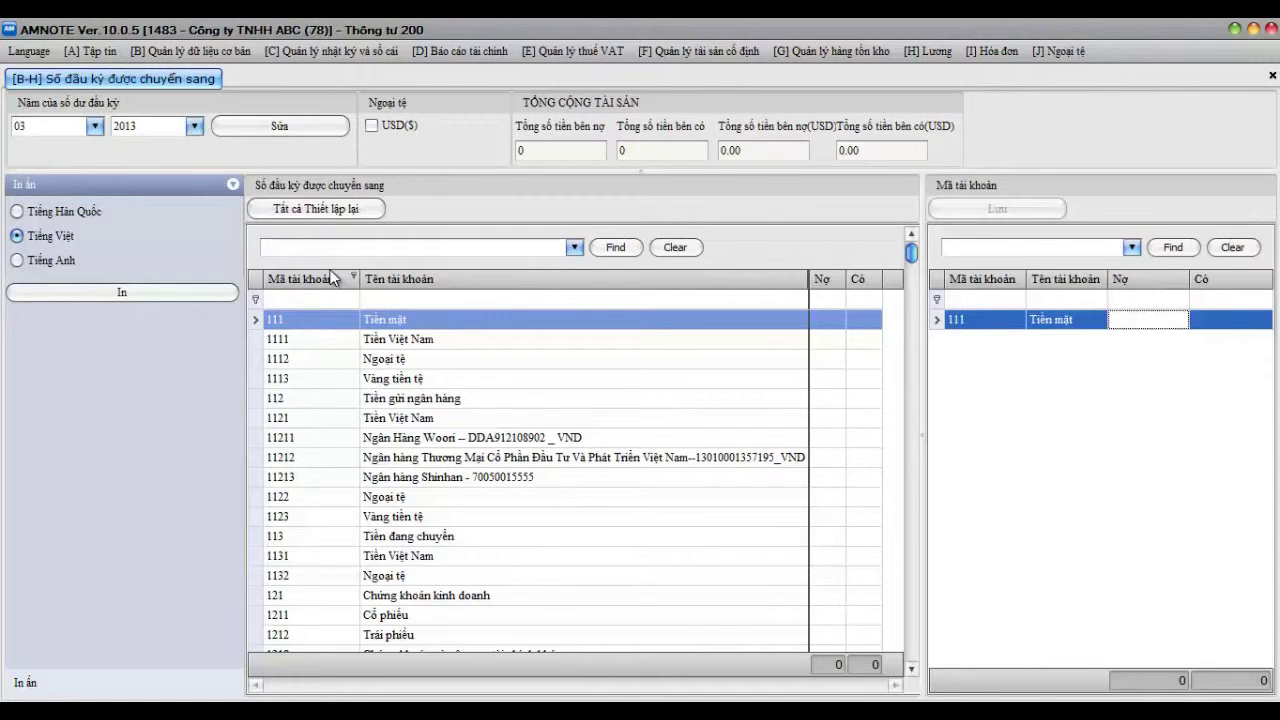
click(307, 300)
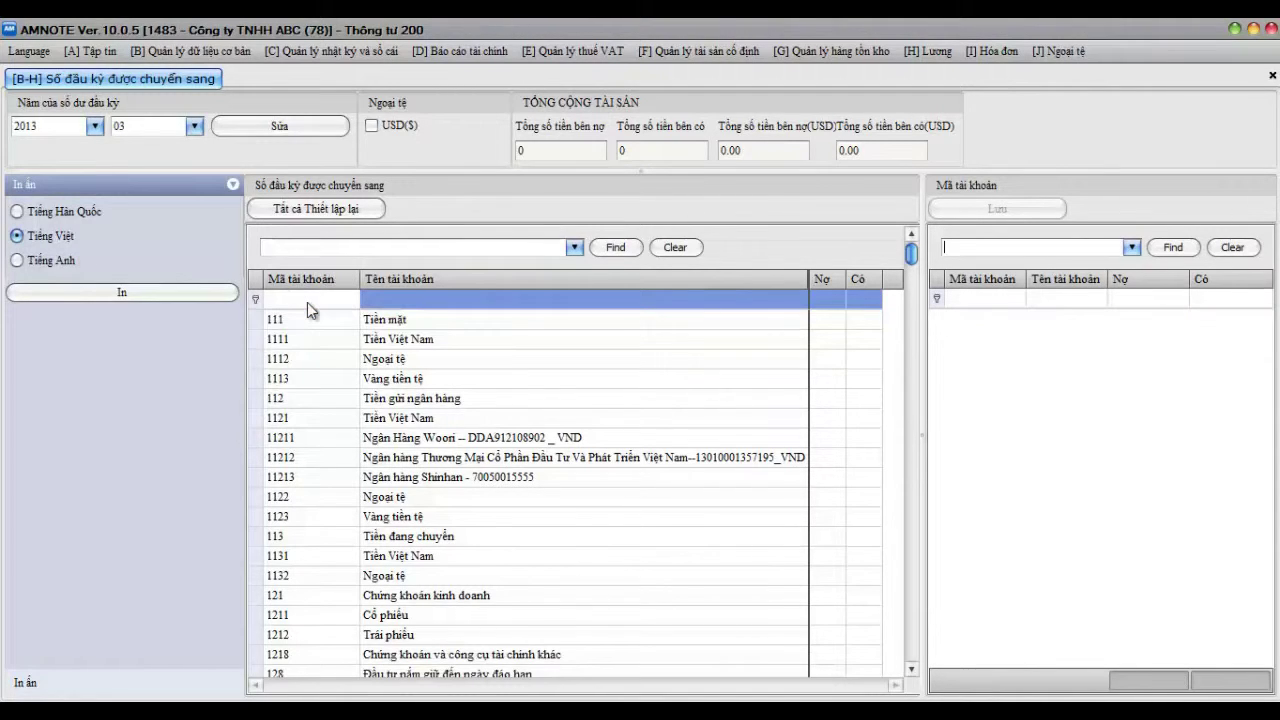
text(154)
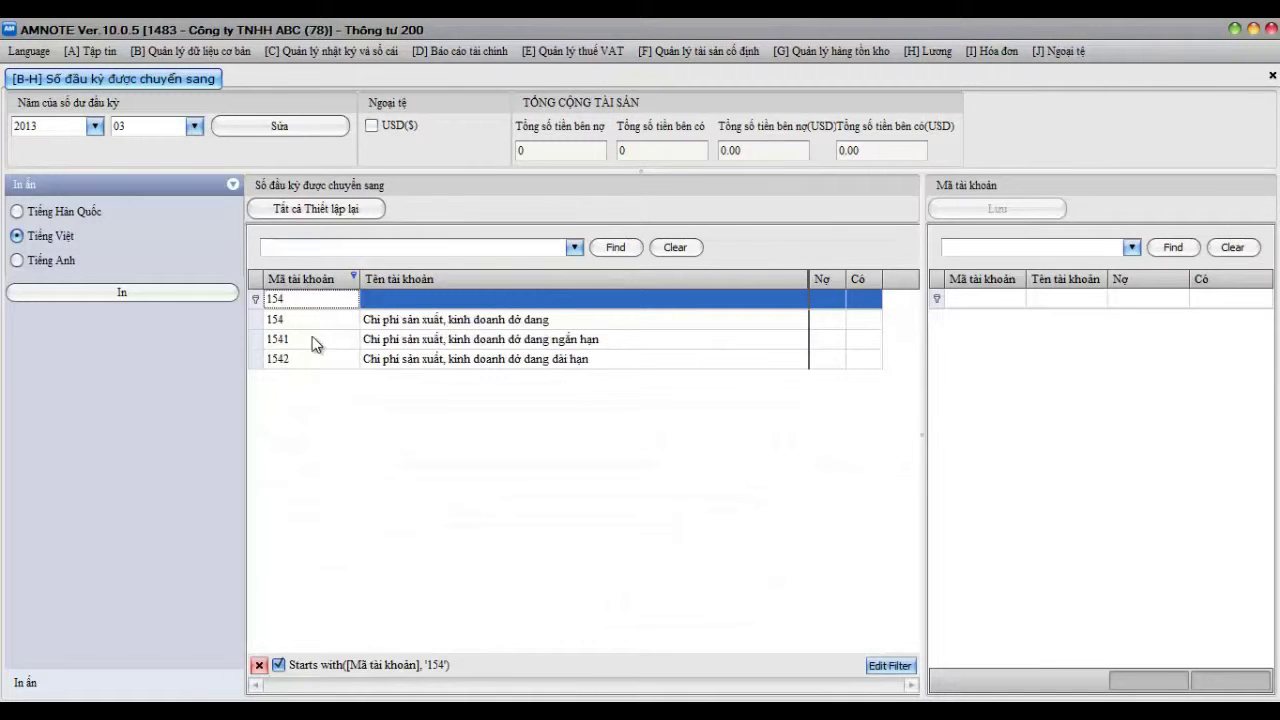
click(313, 340)
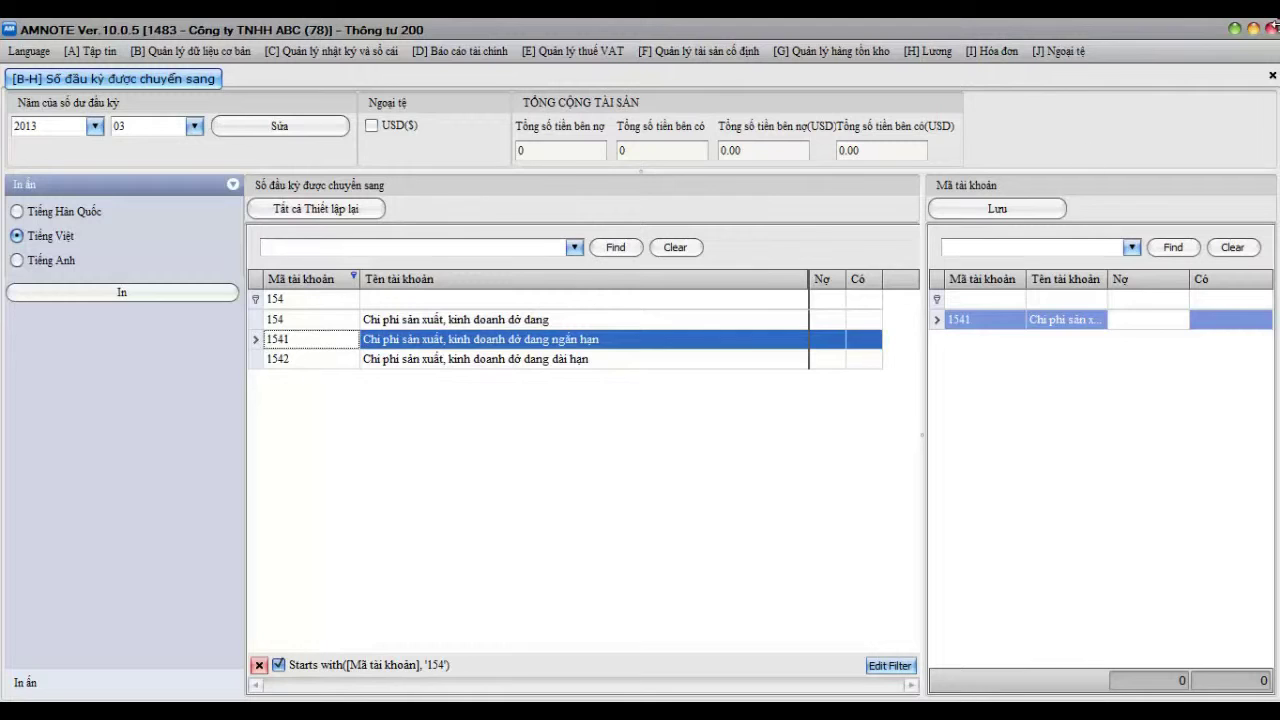
click(1272, 75)
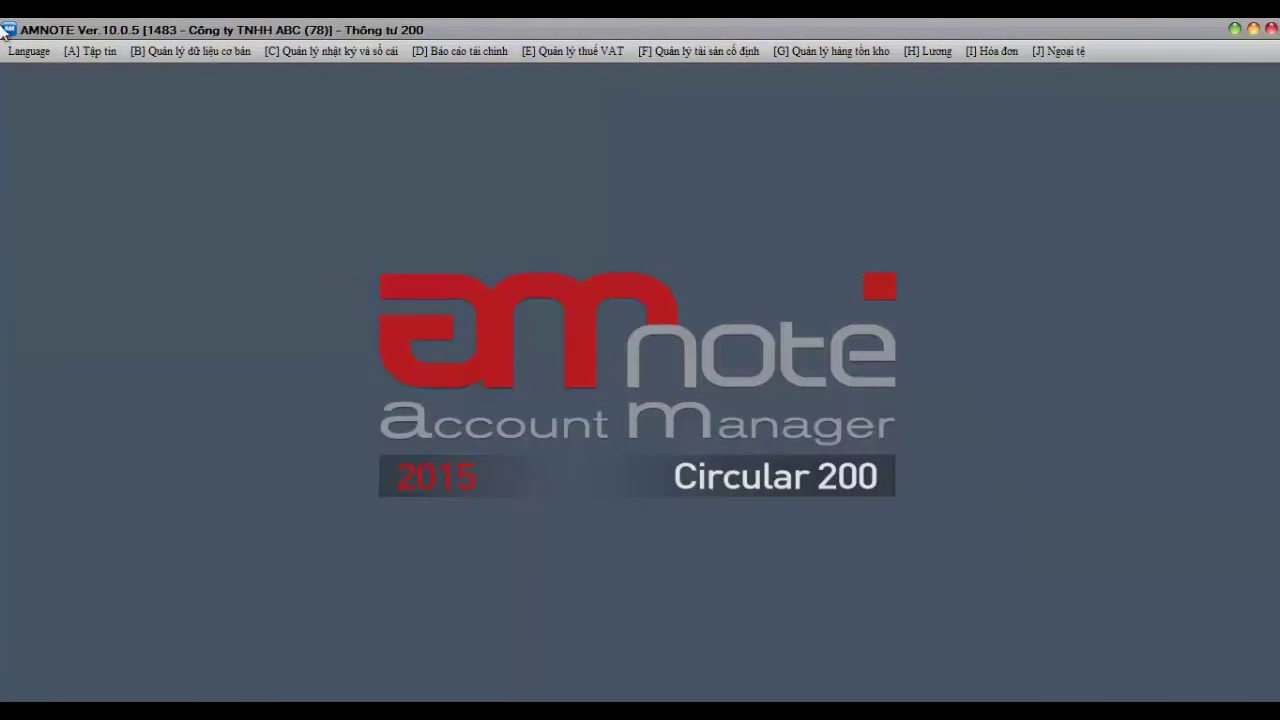
Step: Open account management and expand accounts 111, 112 and 1121 to show their sub-accounts
click(227, 51)
click(199, 211)
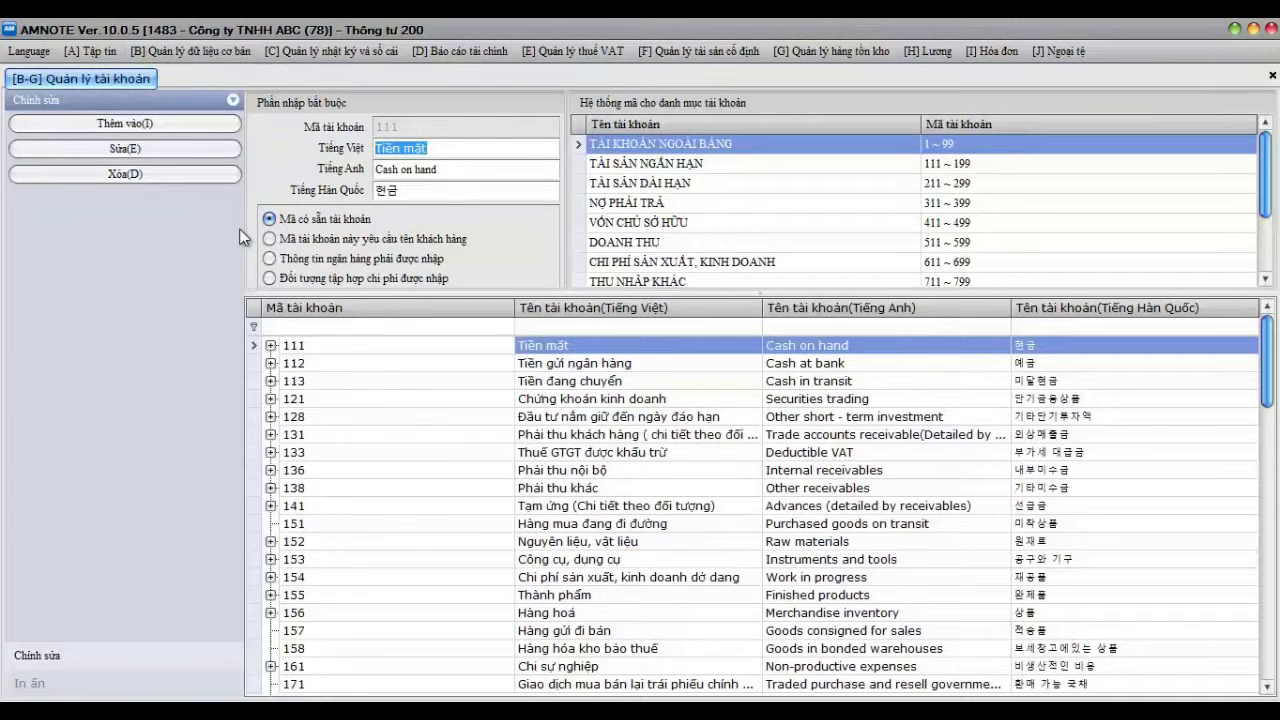
click(270, 345)
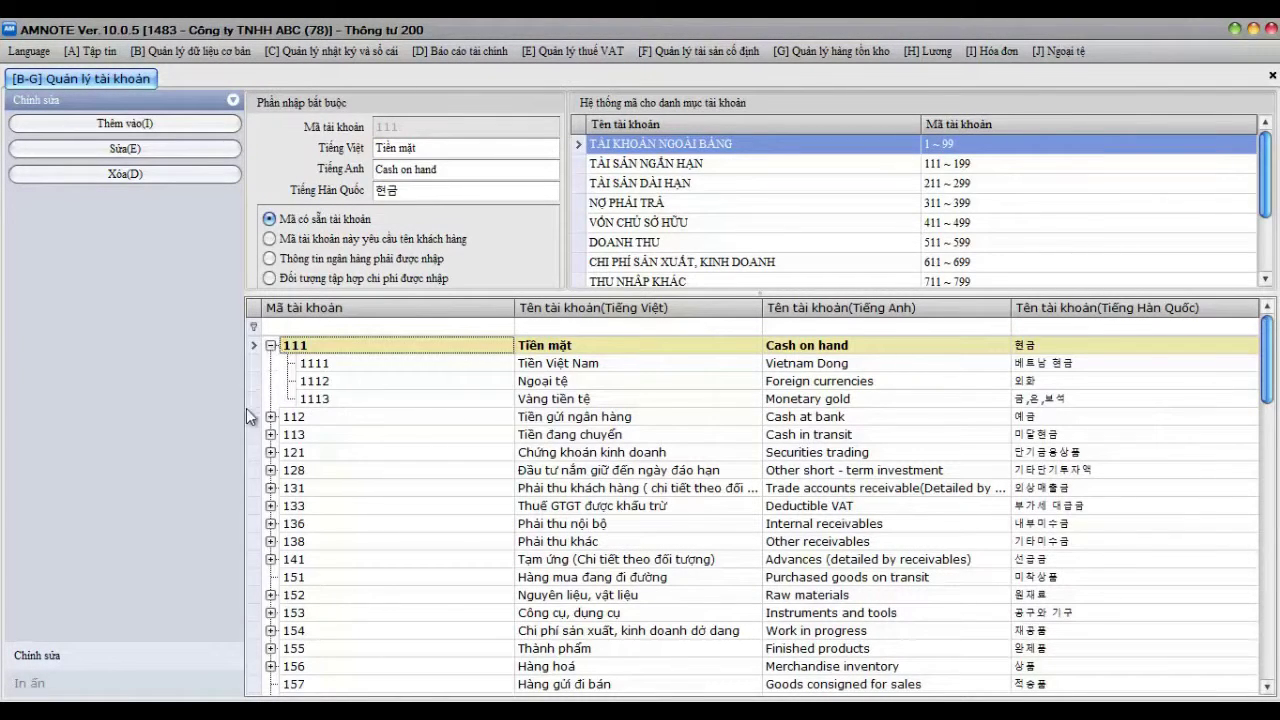
click(272, 417)
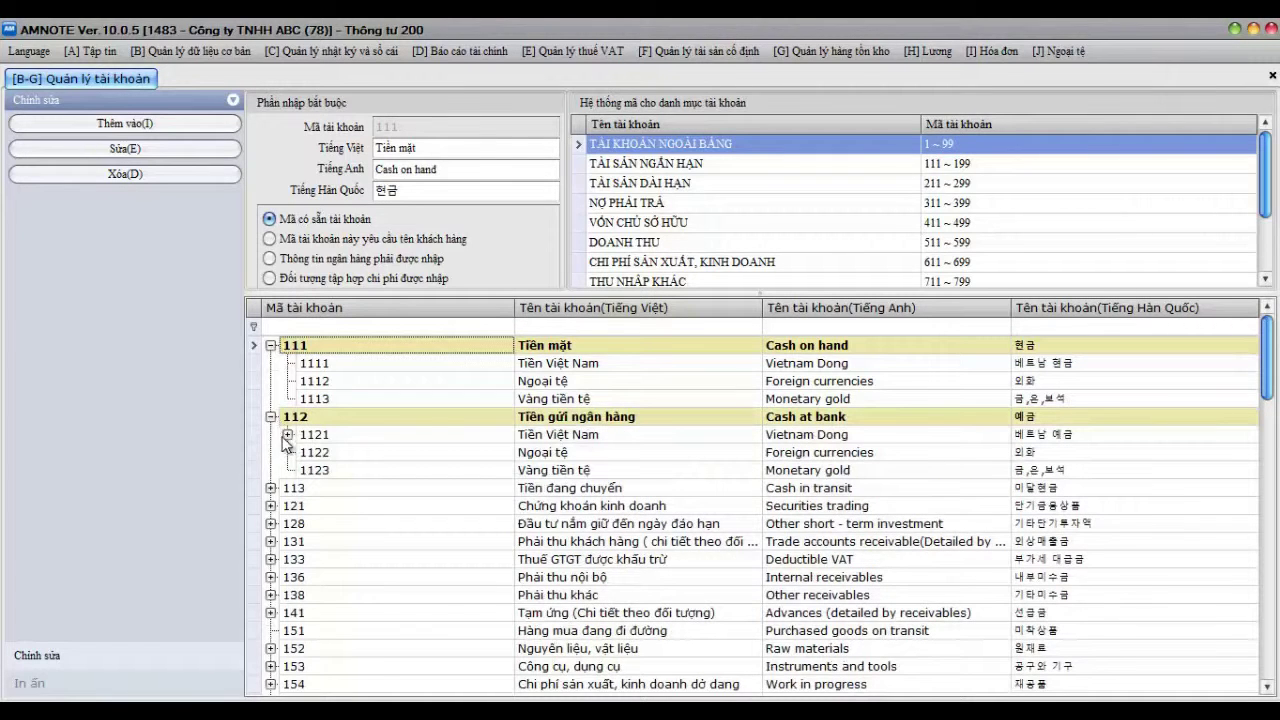
click(287, 434)
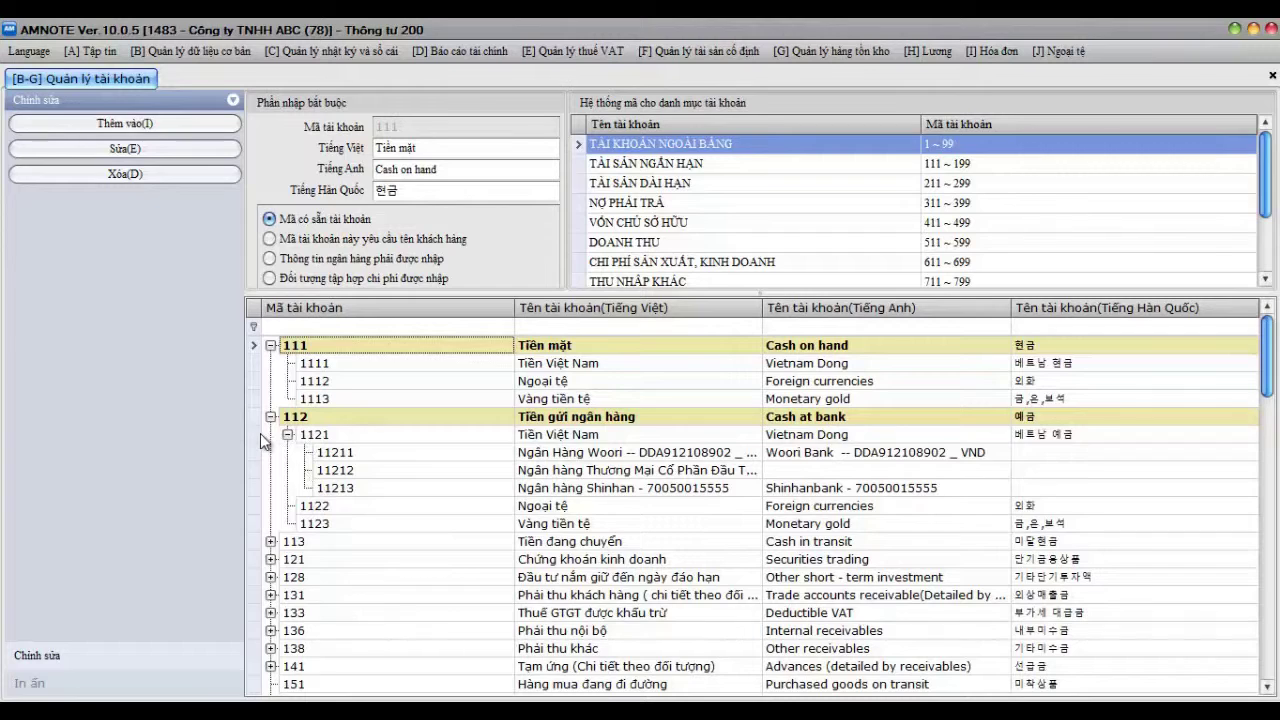
Step: Add sub-account 11214 under 1121 with Vietnamese name "IBK" and English name "IBK bank", and expand 1121 to check it
click(260, 433)
click(170, 125)
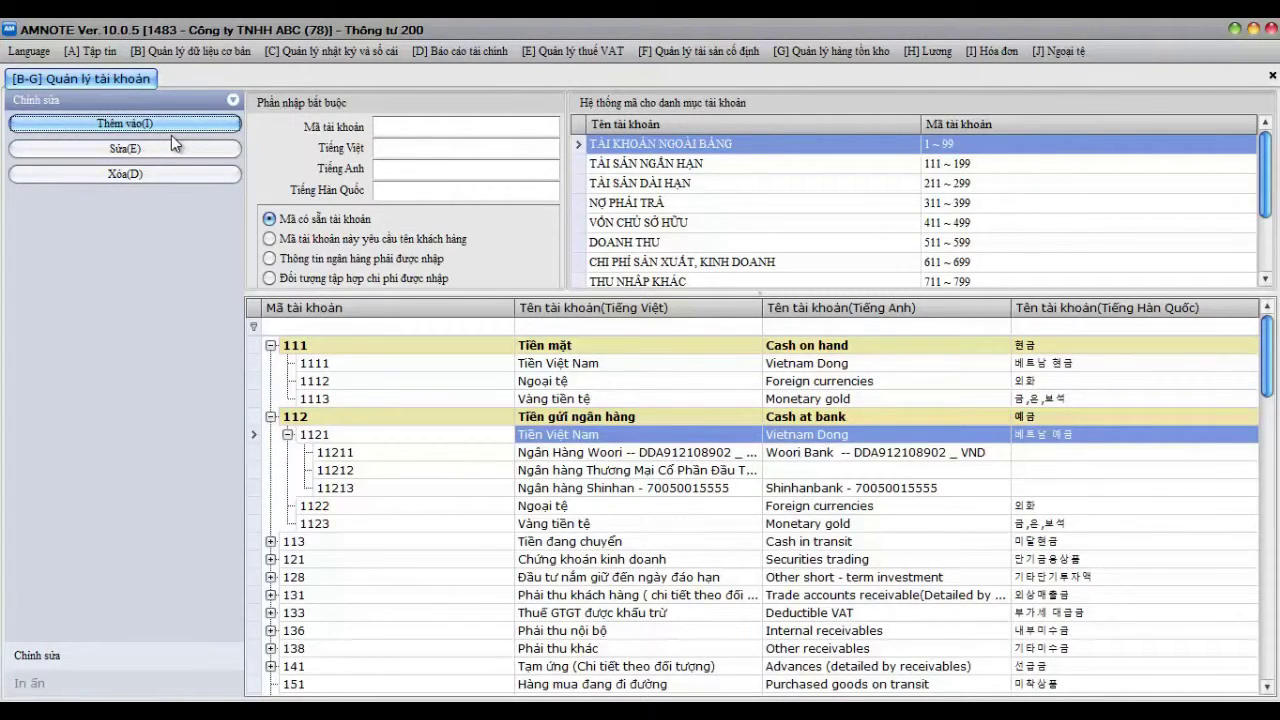
click(400, 129)
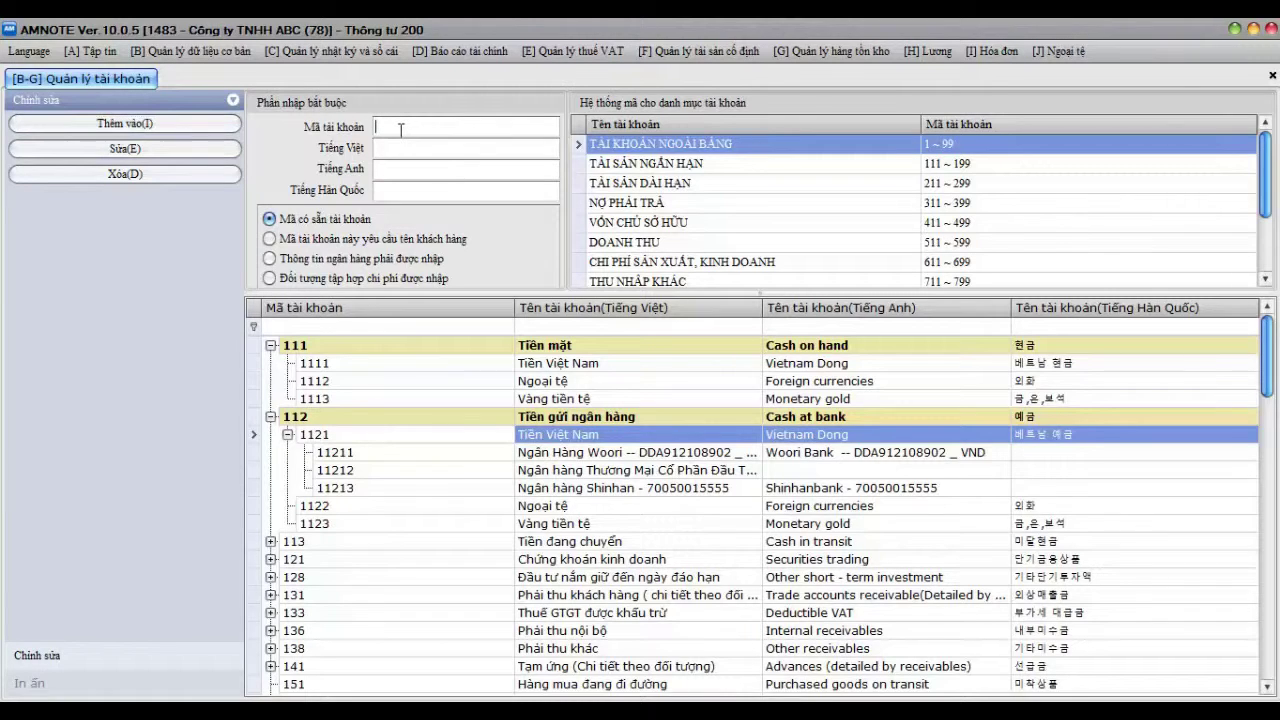
text(11214)
click(396, 148)
text(IBK)
click(390, 171)
text(IBK)
text(bank)
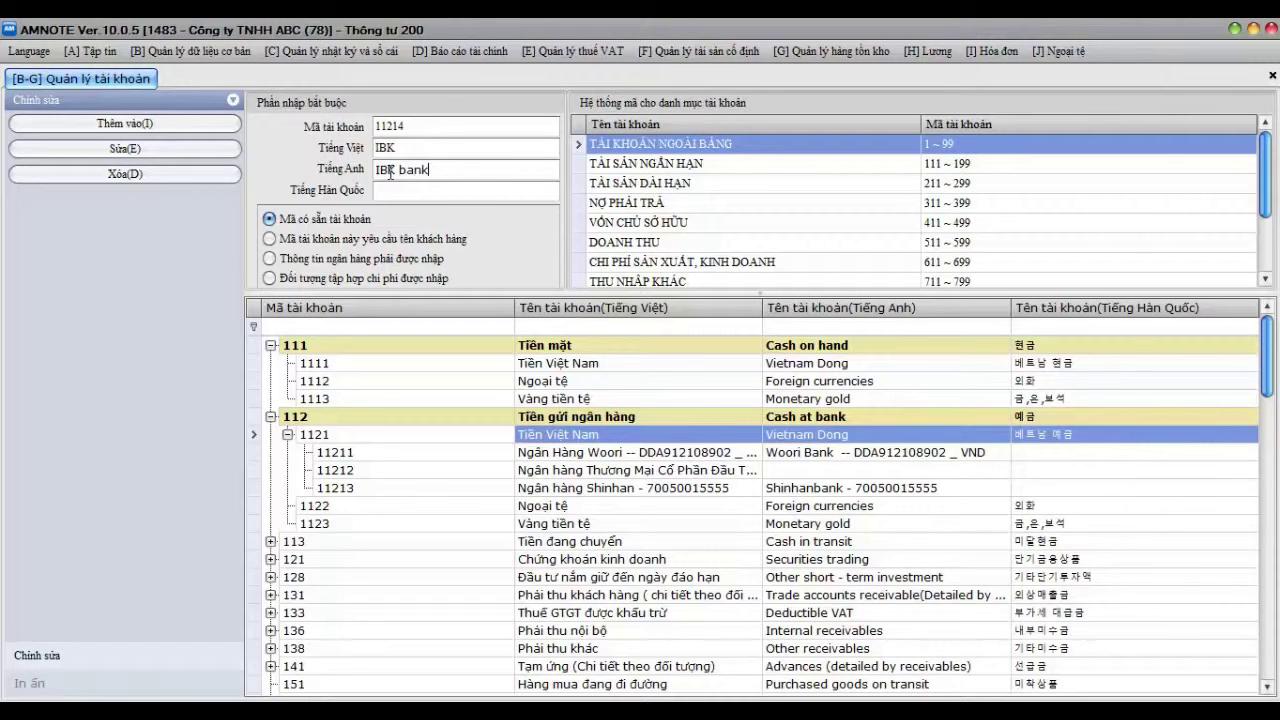
click(129, 124)
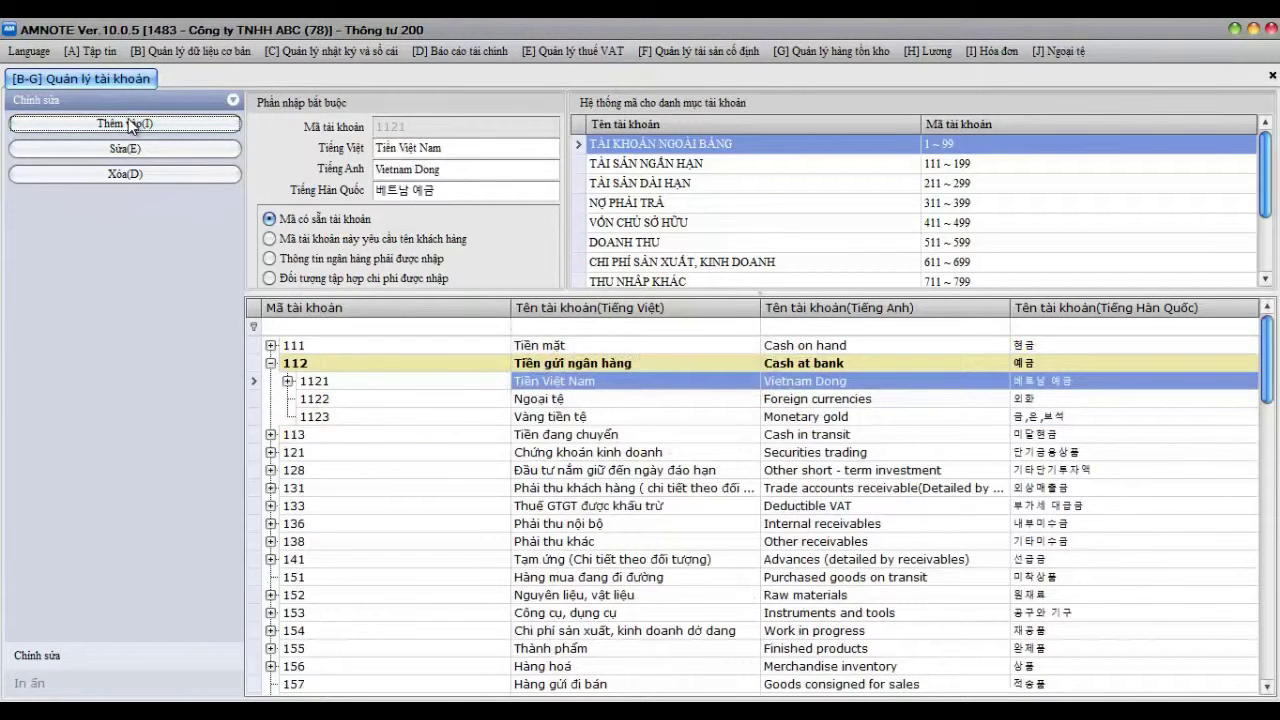
click(288, 381)
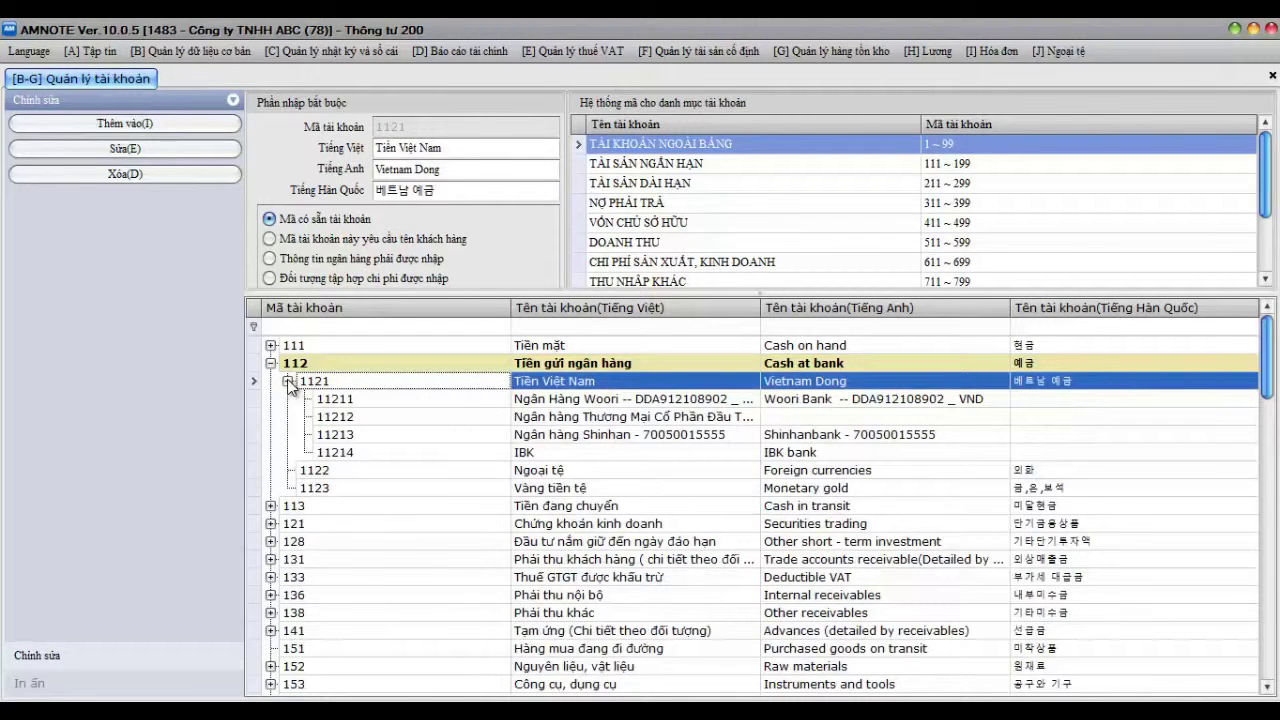
Step: Filter the account list by code 131 and select sub-account 1311 to view its settings
click(307, 326)
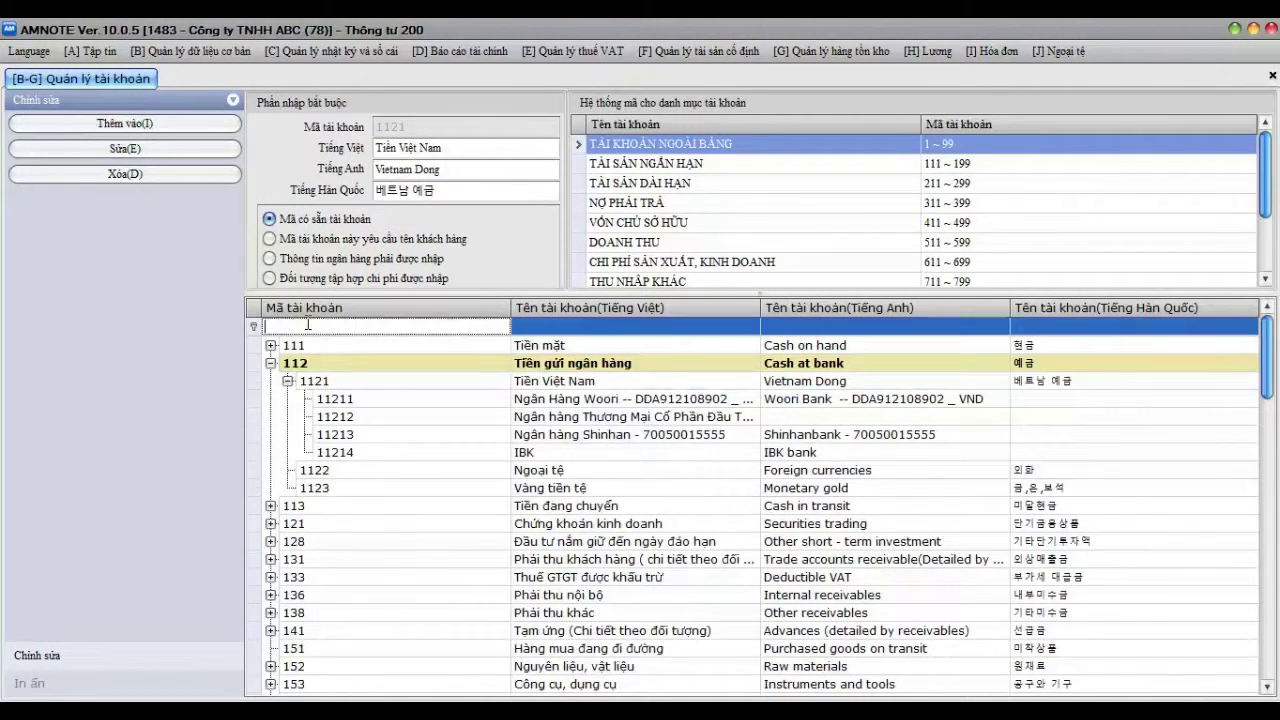
text(131)
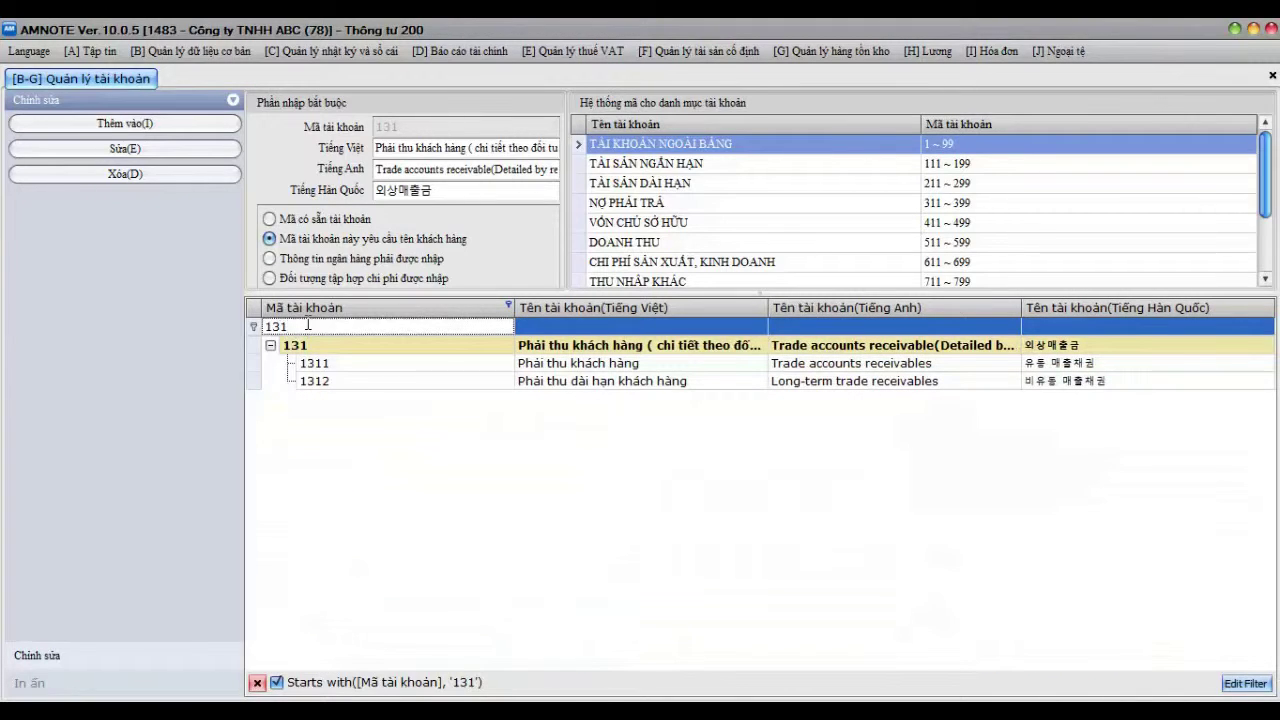
click(342, 363)
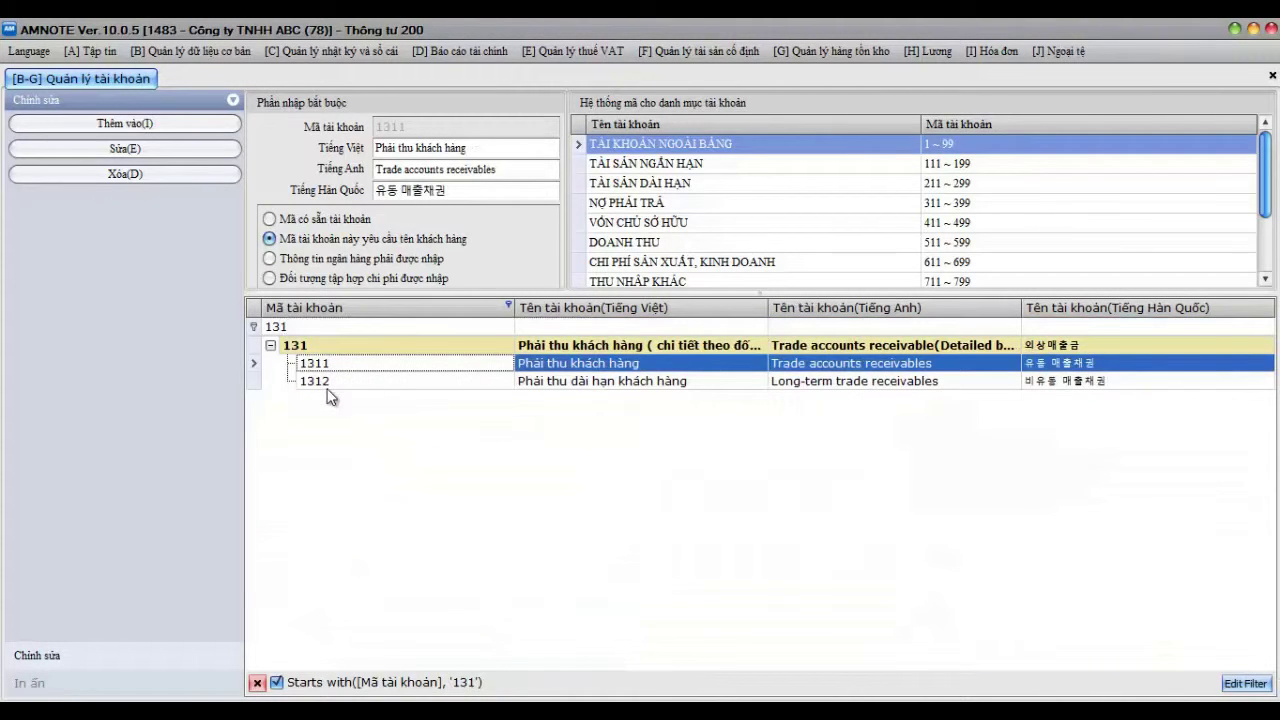
Step: Filter the account list by code 154 and save sub-account 1541 with the option "Đối tượng tập hợp chi phí được nhập"
click(327, 386)
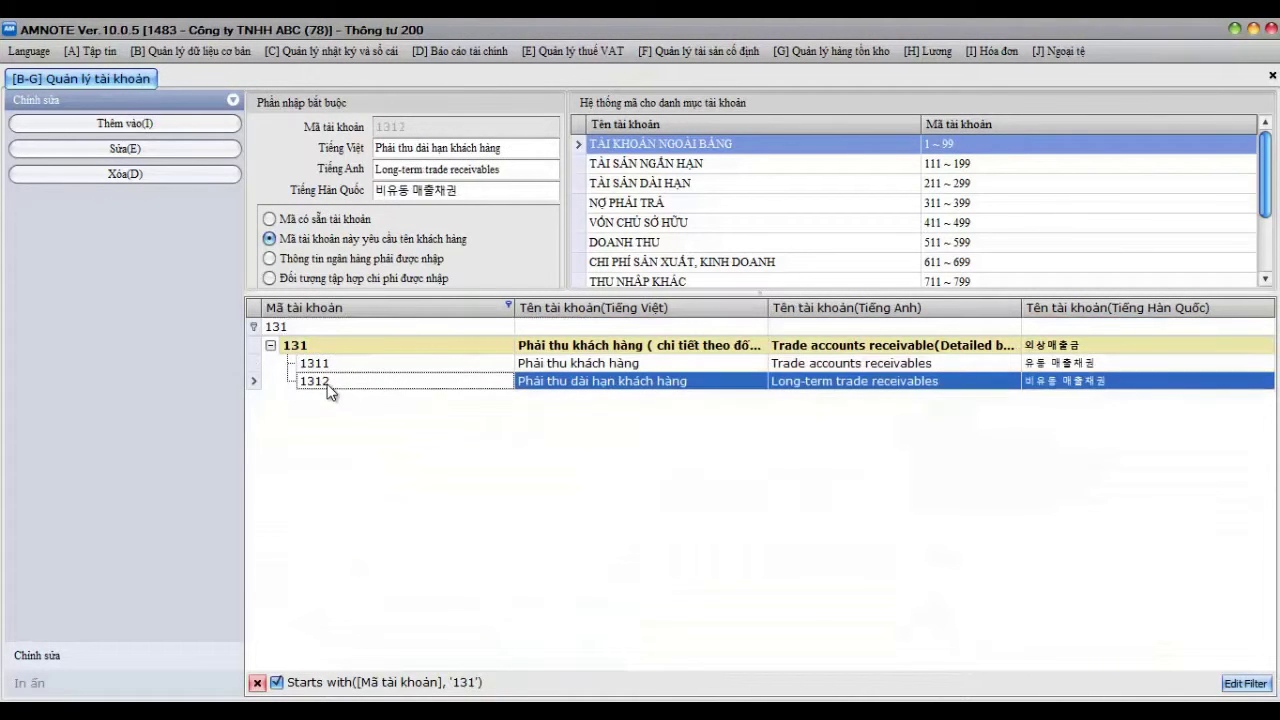
click(306, 326)
text(154)
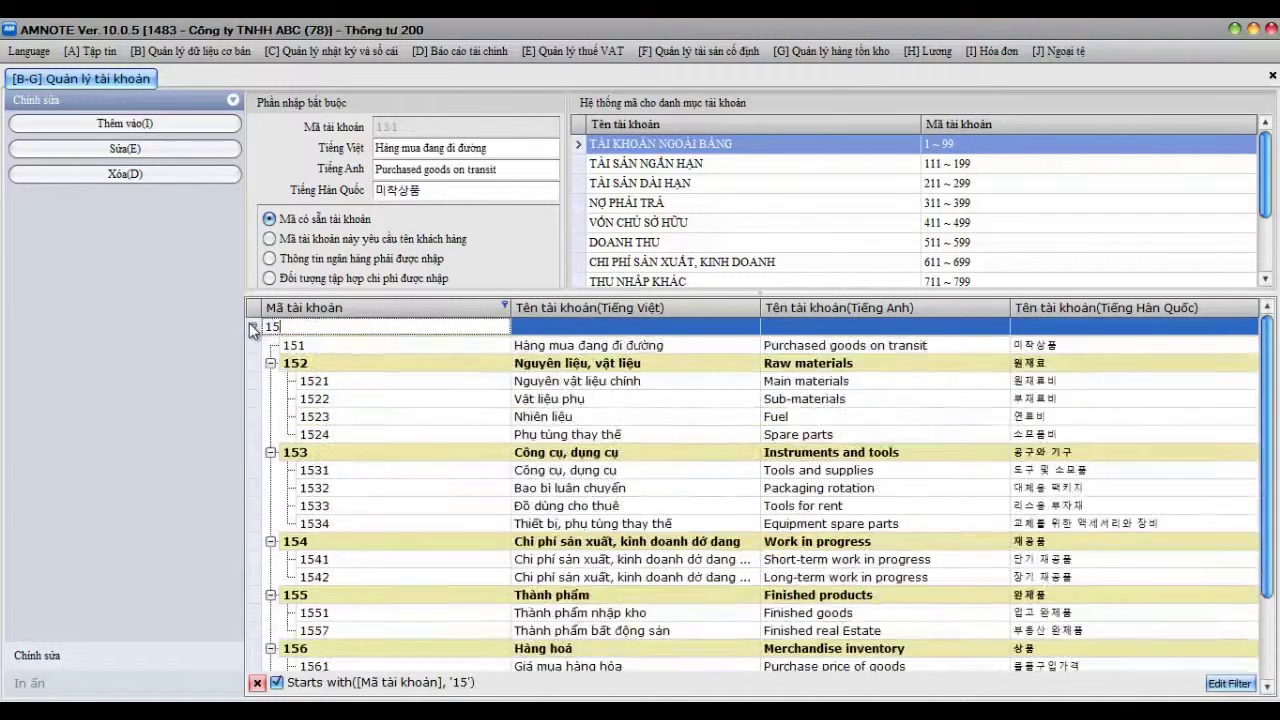
click(335, 363)
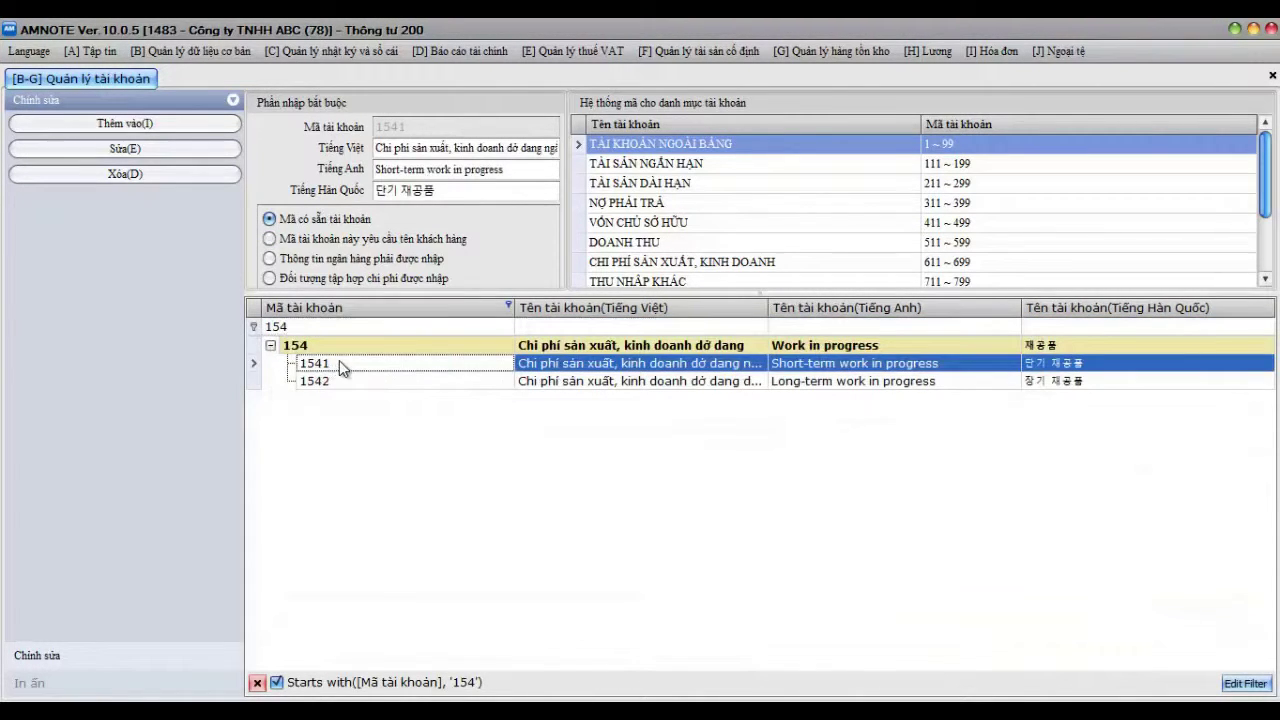
click(270, 280)
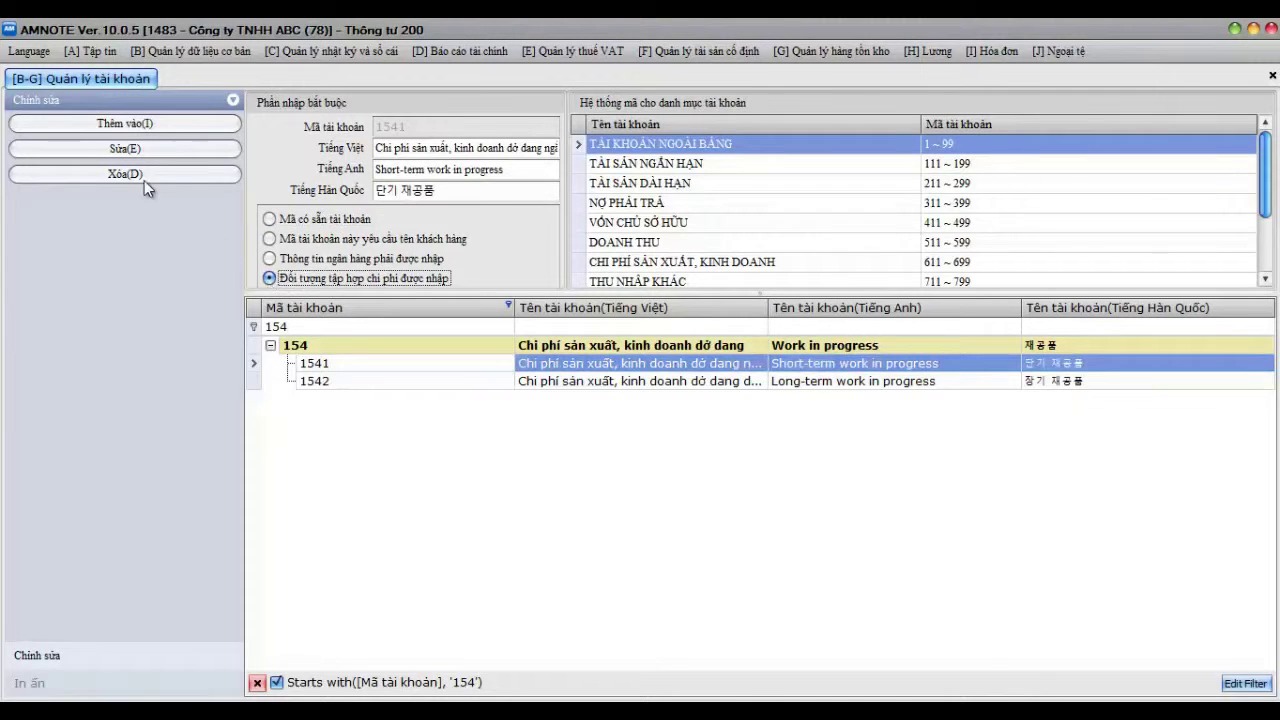
click(125, 148)
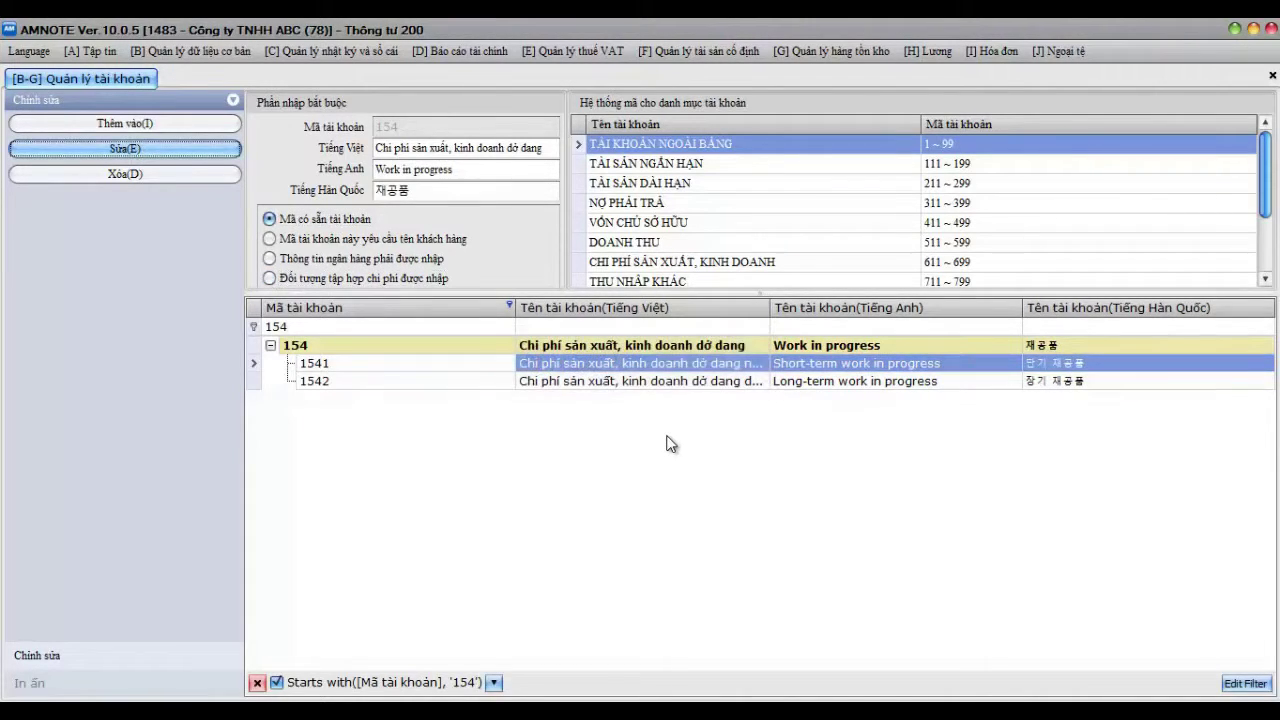
Step: Compare the account-type settings of sub-accounts 1541 and 1542
click(311, 385)
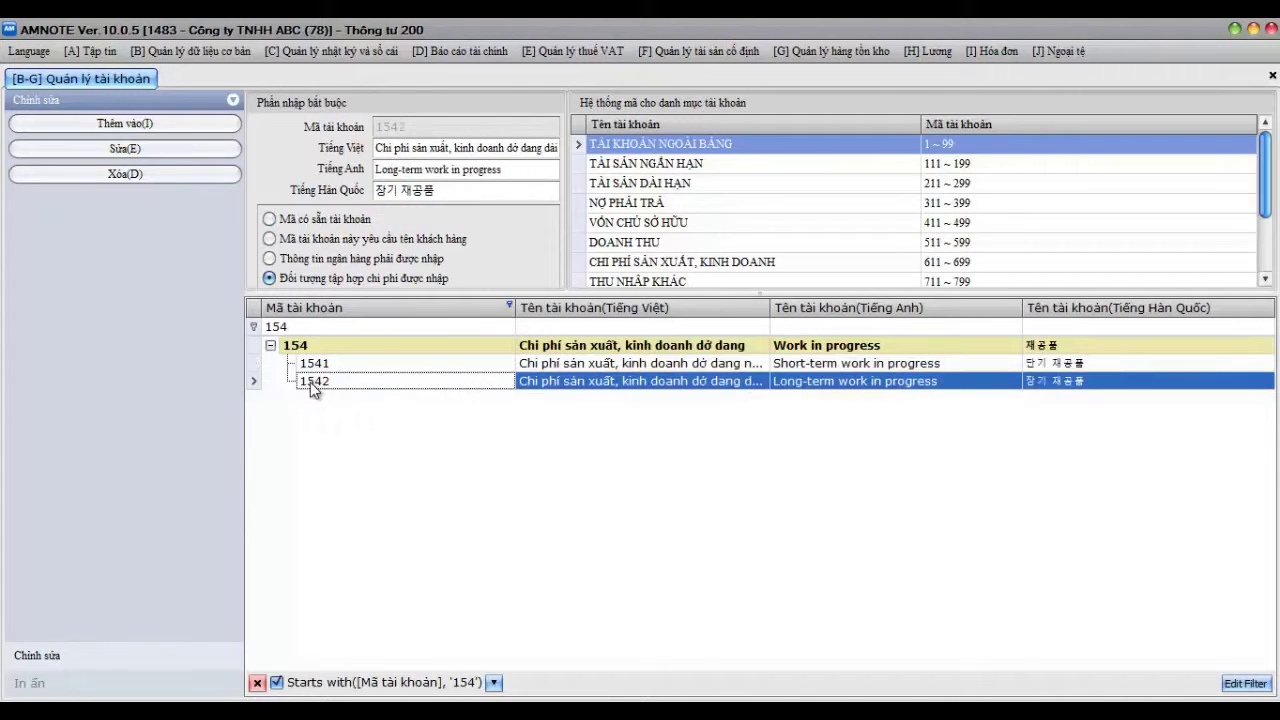
click(325, 368)
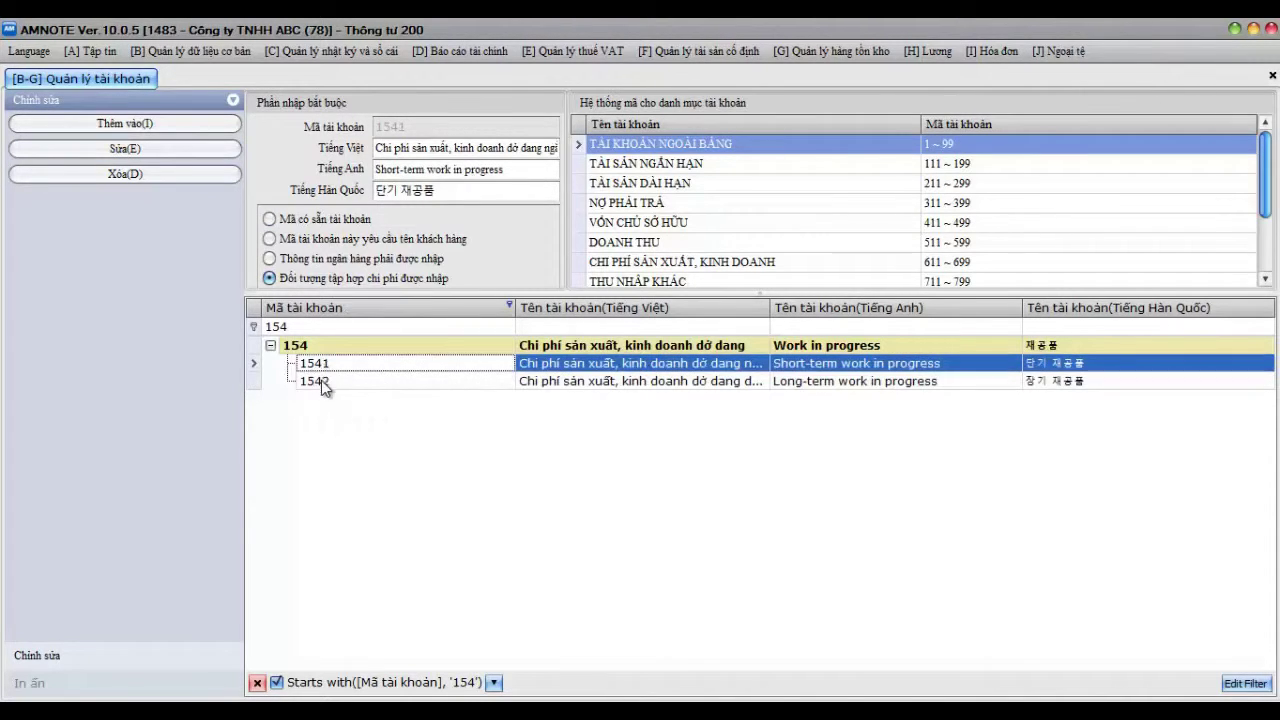
click(325, 384)
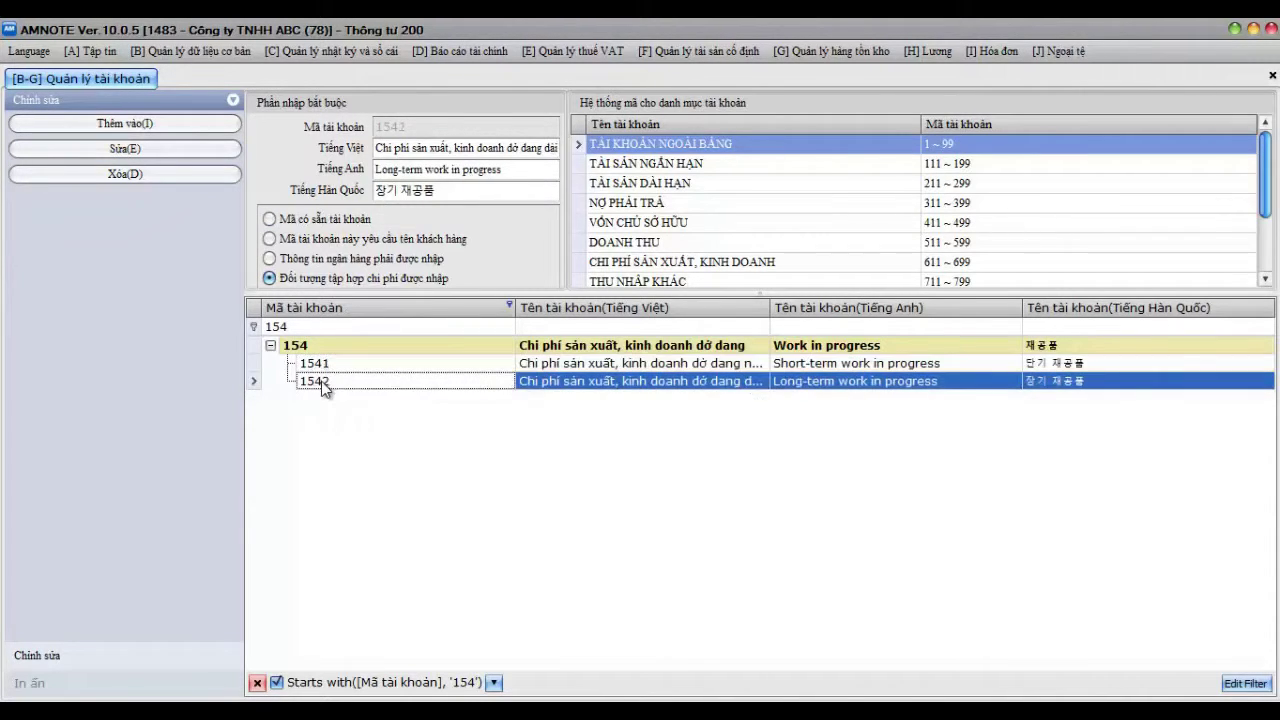
Step: Save parent account 154 with the option "Đối tượng tập hợp chi phí được nhập" and check sub-accounts 1541 and 1542
click(256, 348)
click(270, 279)
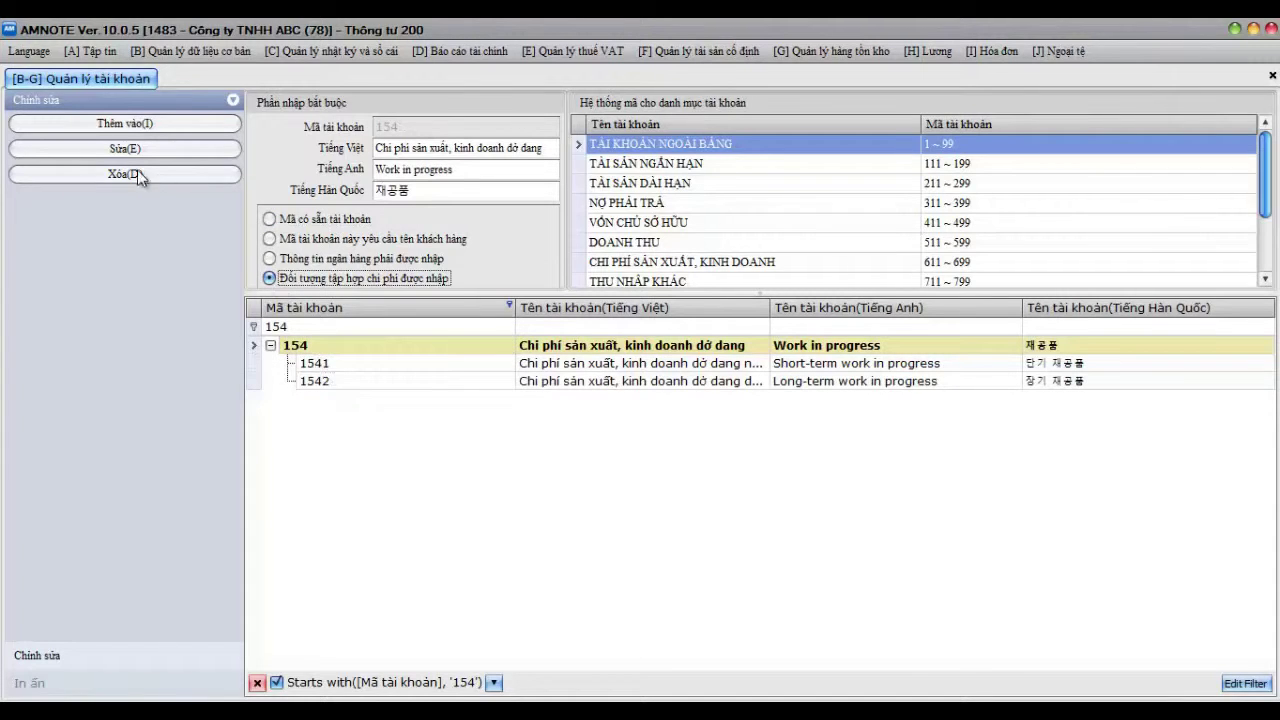
click(125, 149)
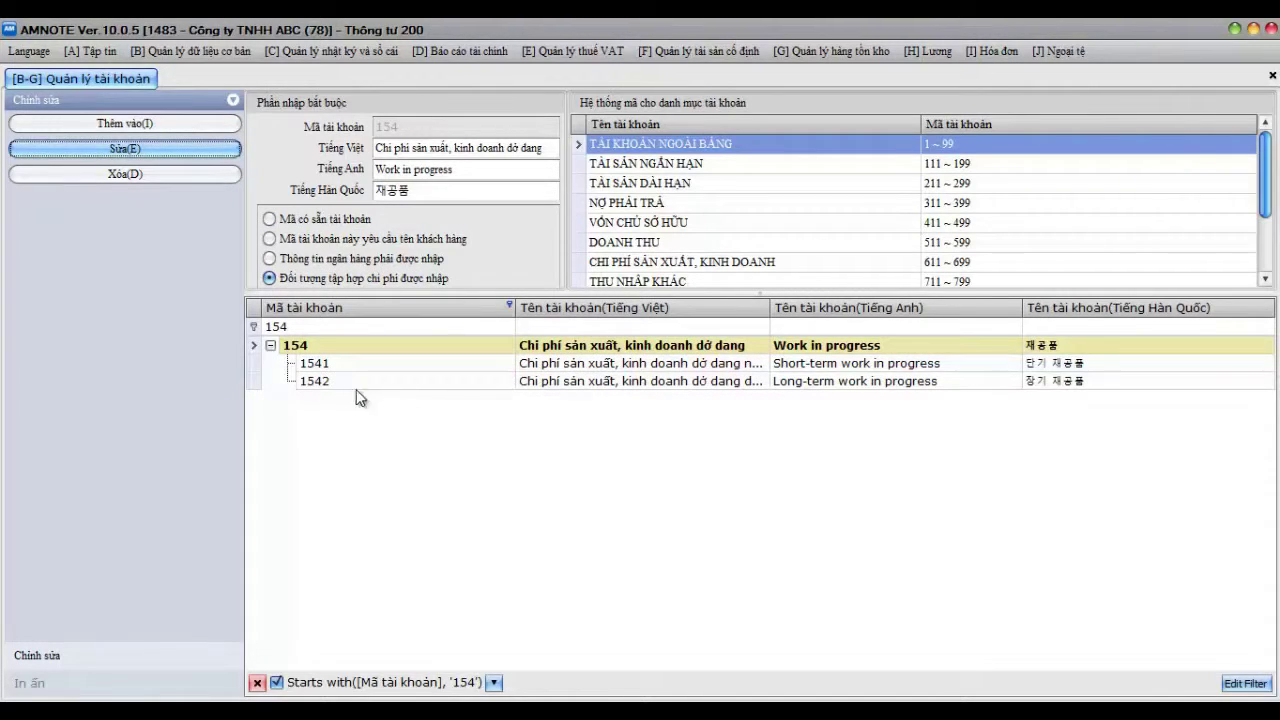
click(325, 363)
click(325, 384)
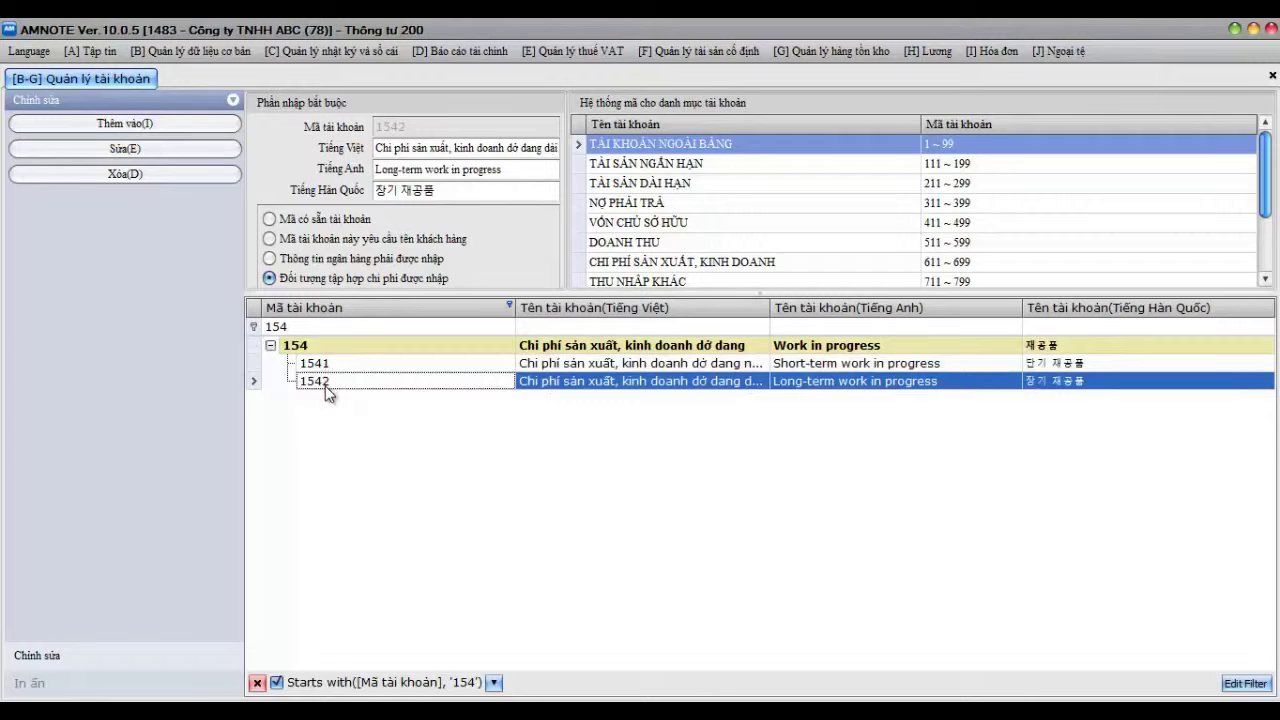
click(256, 345)
Step: Filter the account list by code 112 and review the settings of bank sub-accounts 11211 and 11212
click(317, 328)
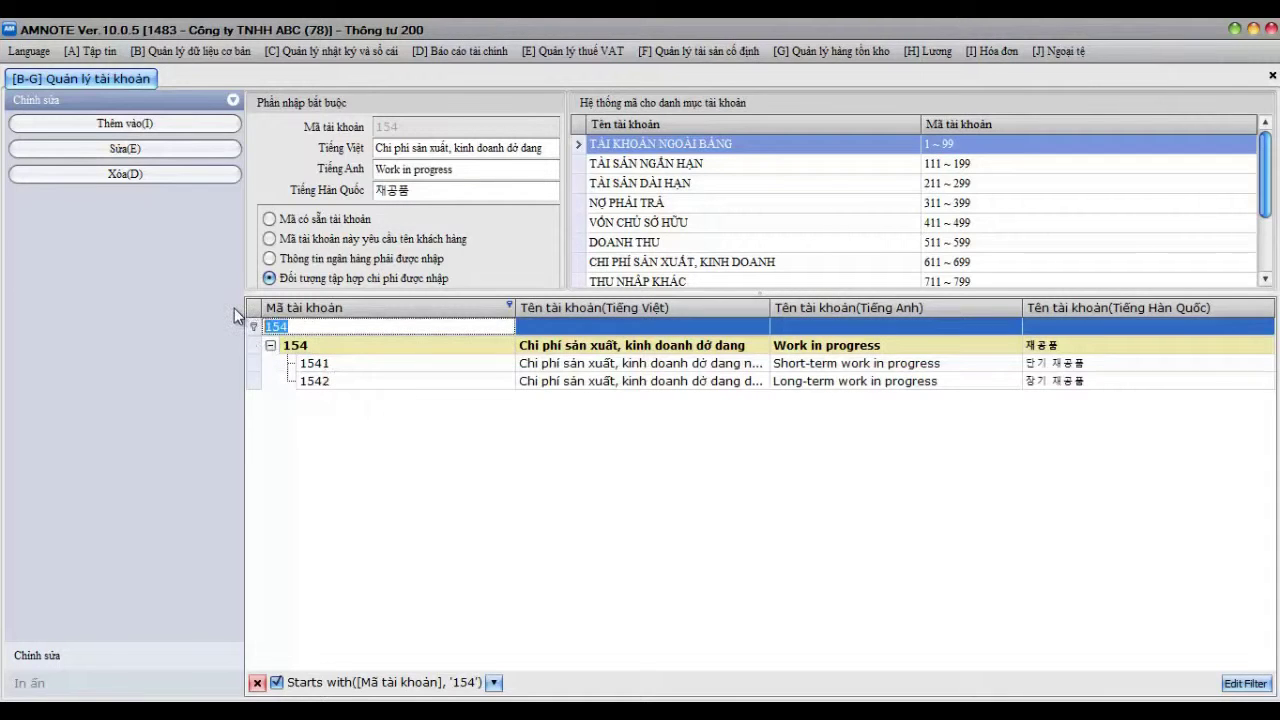
key(BackSpace)
key(BackSpace)
text(12)
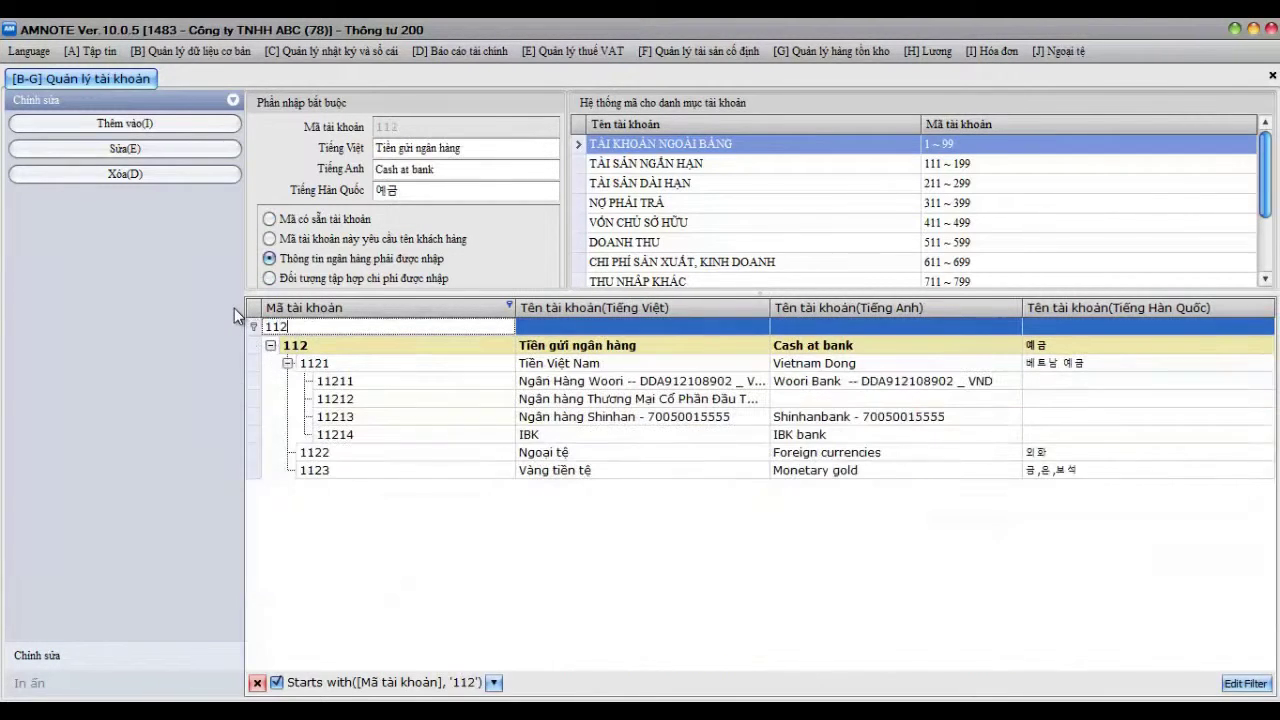
click(349, 382)
click(347, 399)
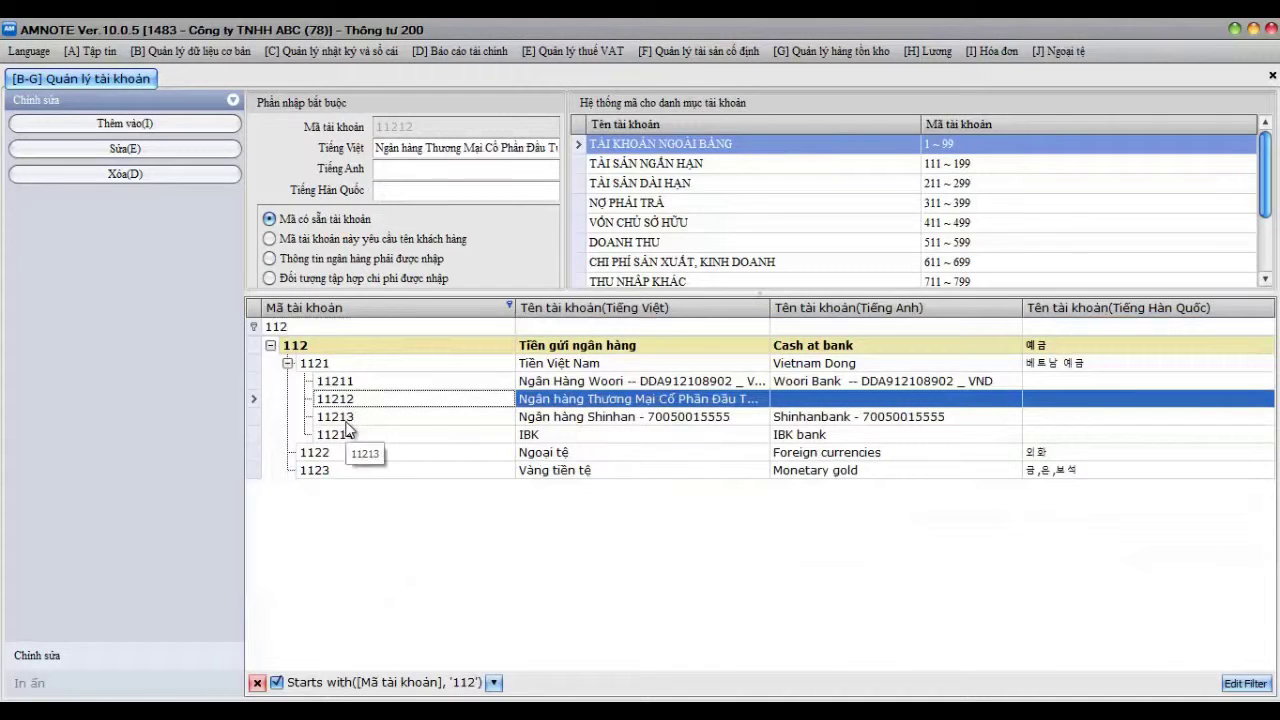
click(337, 383)
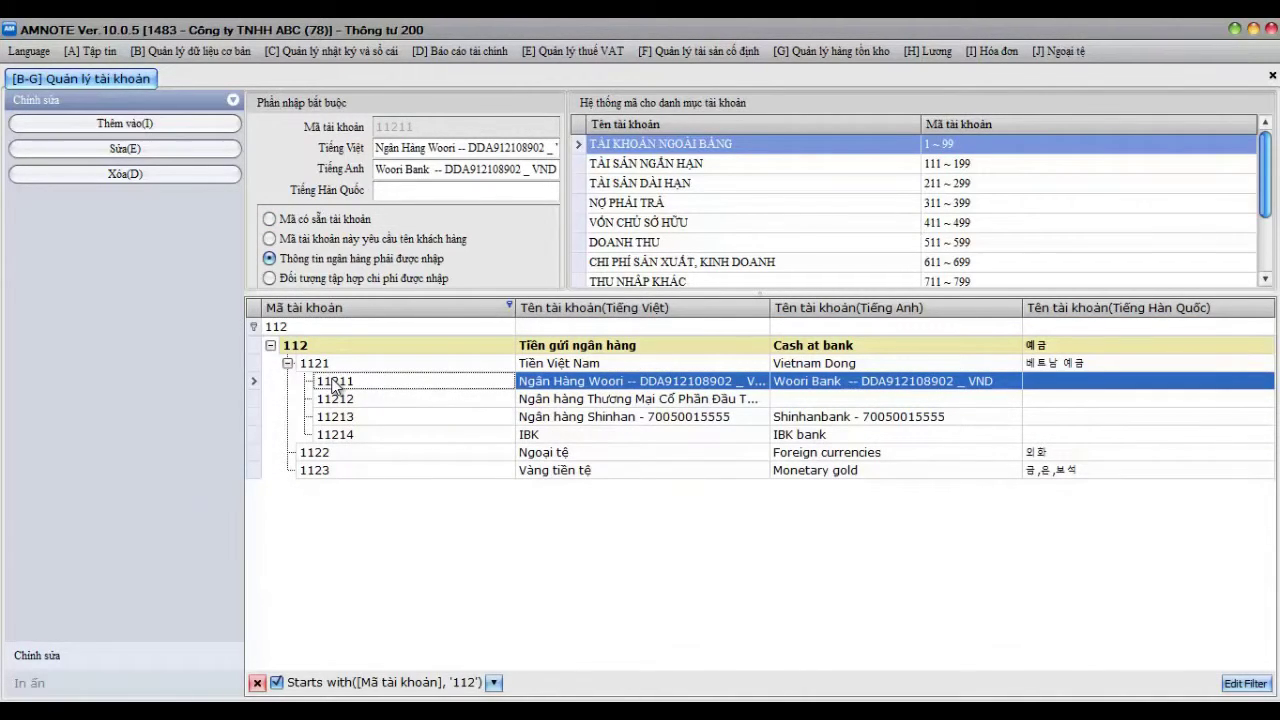
Step: Save sub-account 11211 with the option "Mã có sẵn tài khoản" and select it again to check the setting
click(268, 220)
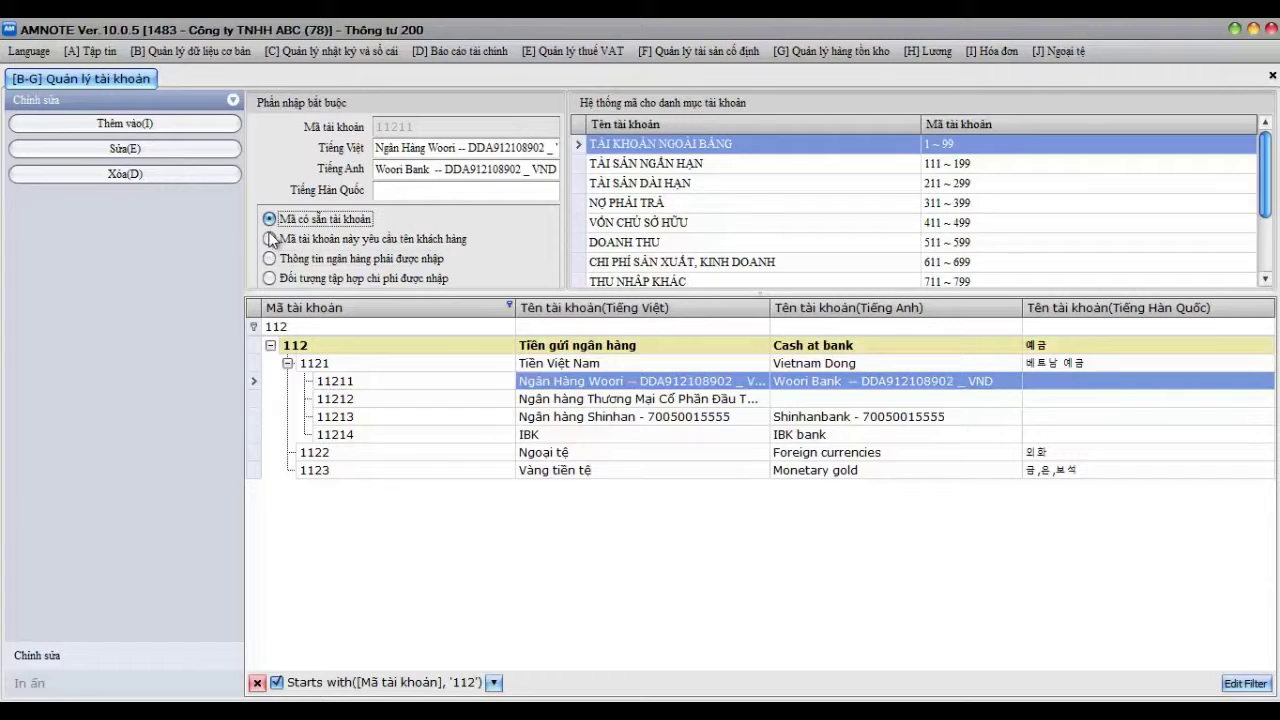
click(129, 155)
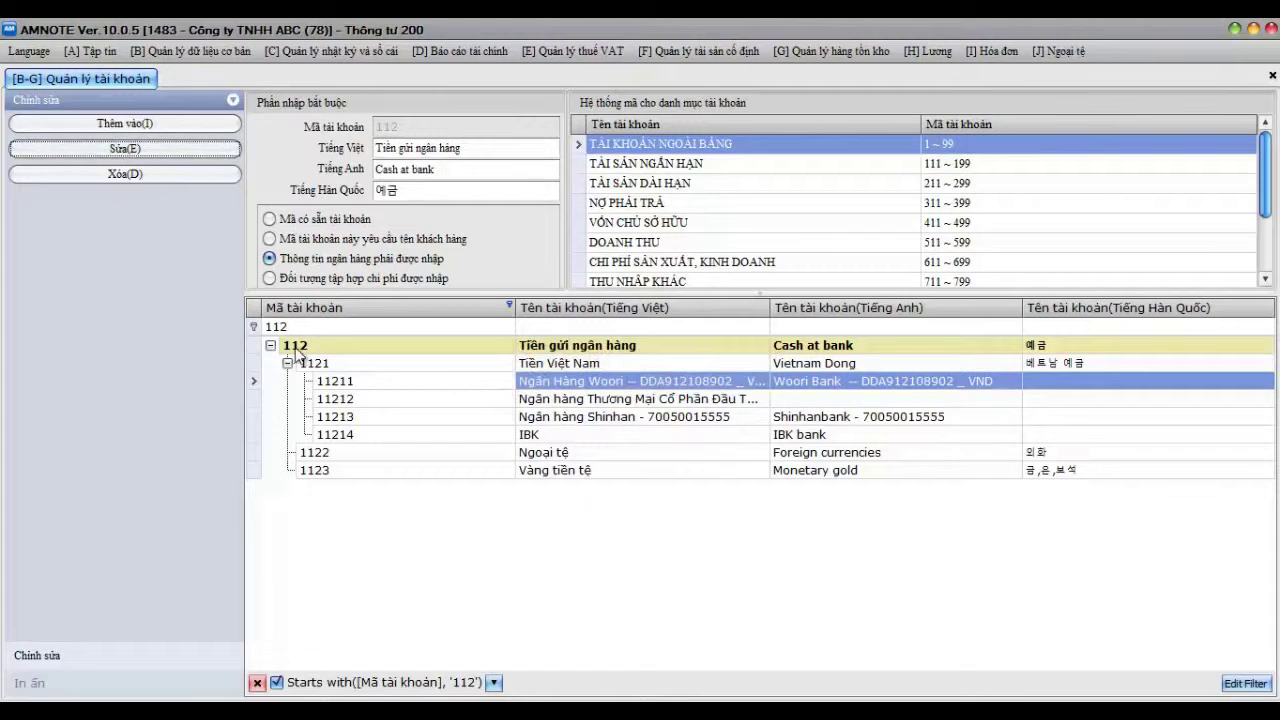
click(337, 386)
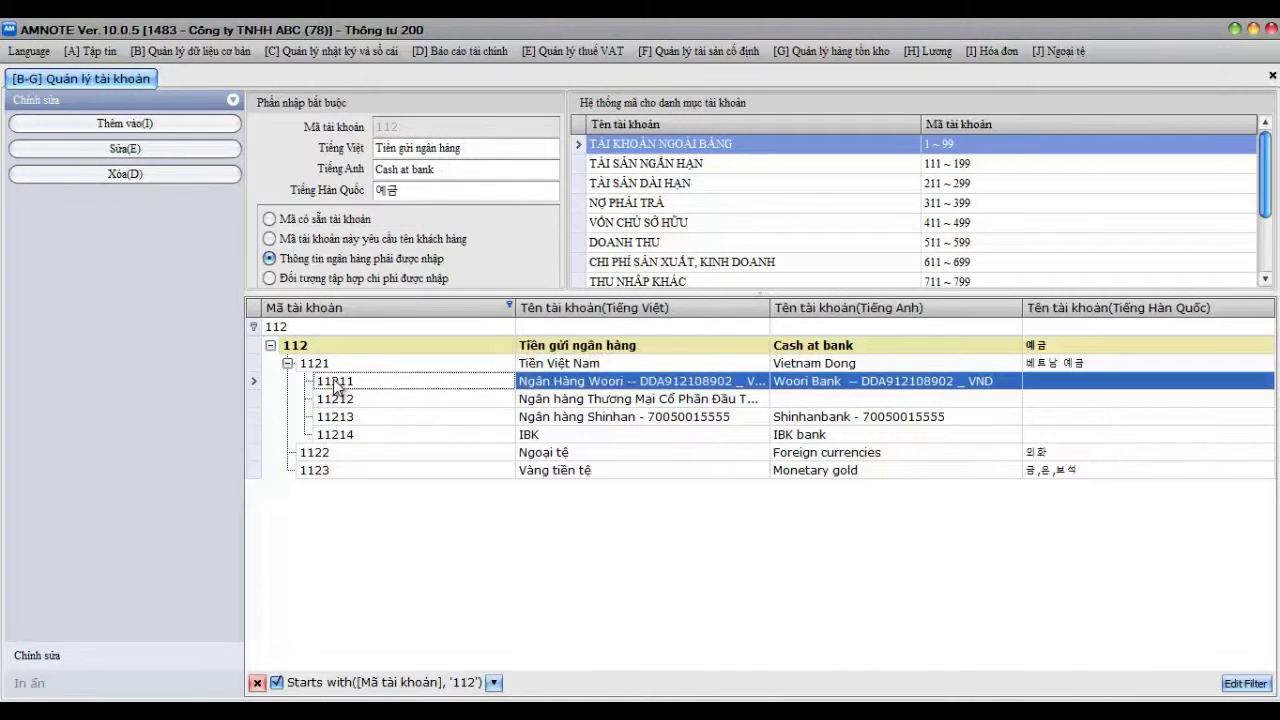
click(258, 397)
click(257, 385)
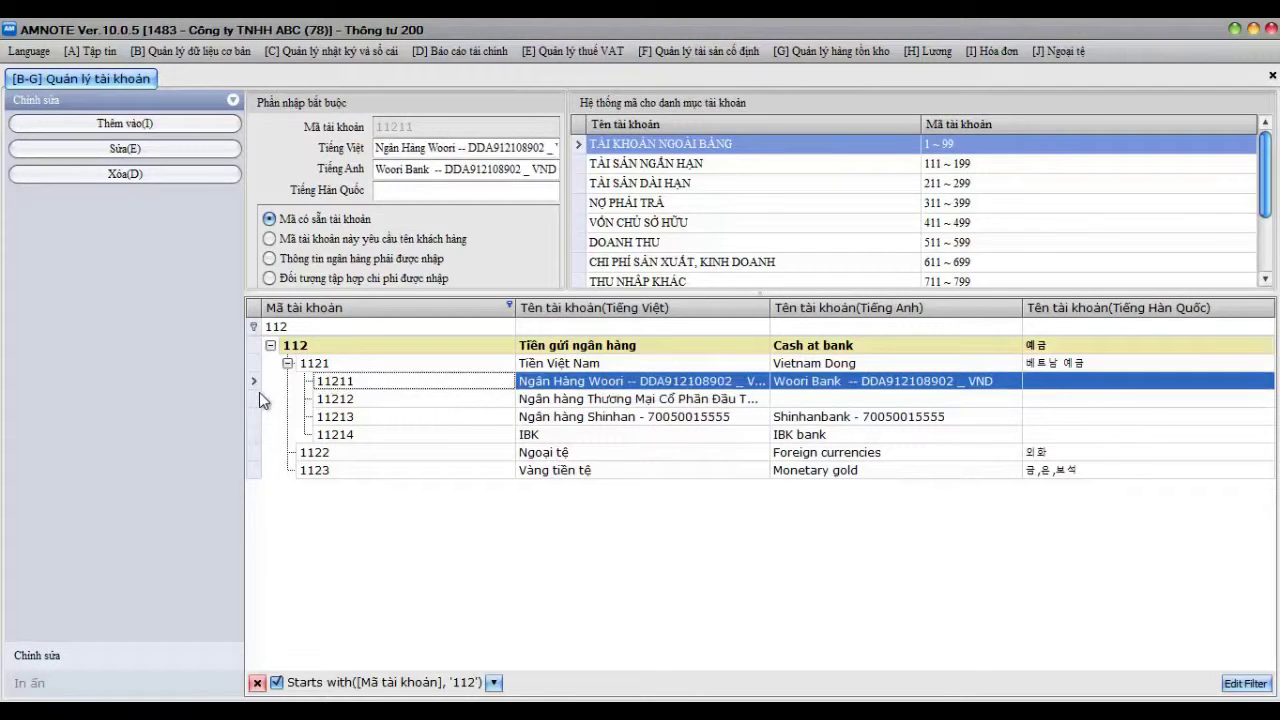
Step: Review the account-type settings of the remaining bank sub-accounts 11212, 11213 and 11214
click(259, 399)
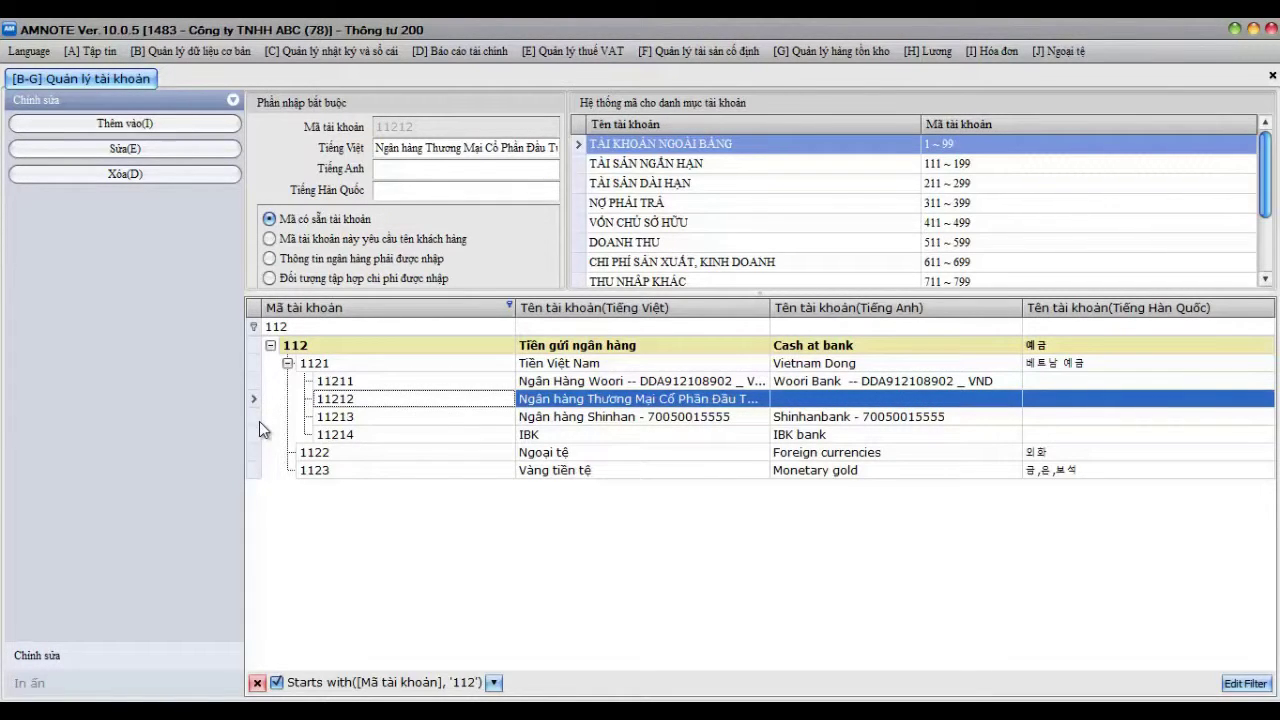
click(259, 422)
click(257, 436)
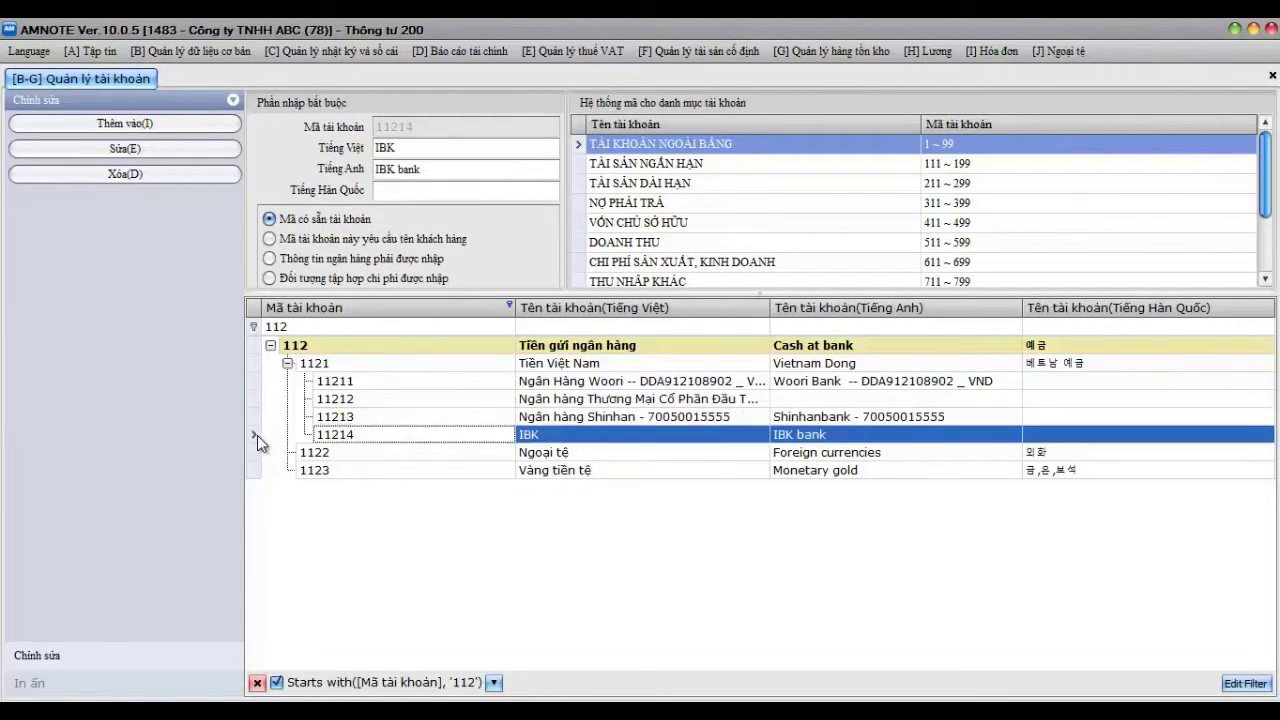
Step: Open the carried-forward opening balances, filter account codes by 131 and select account 1311 to list its customers
click(225, 52)
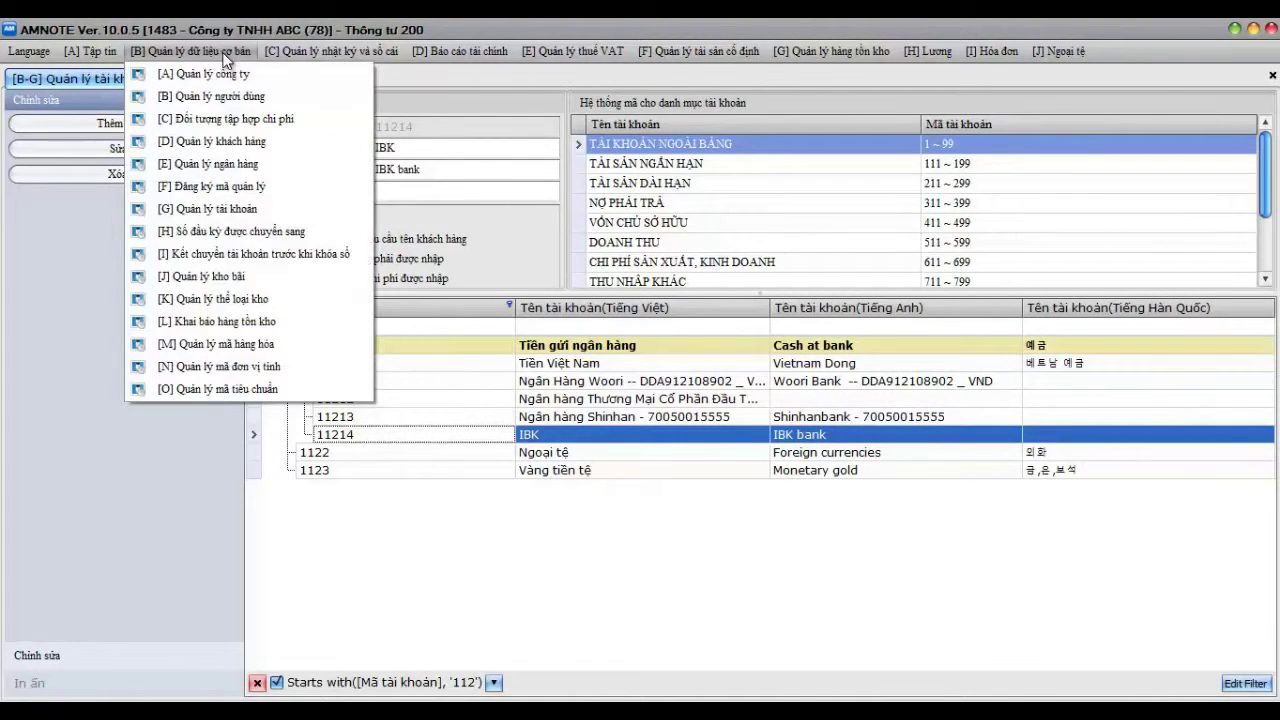
click(240, 232)
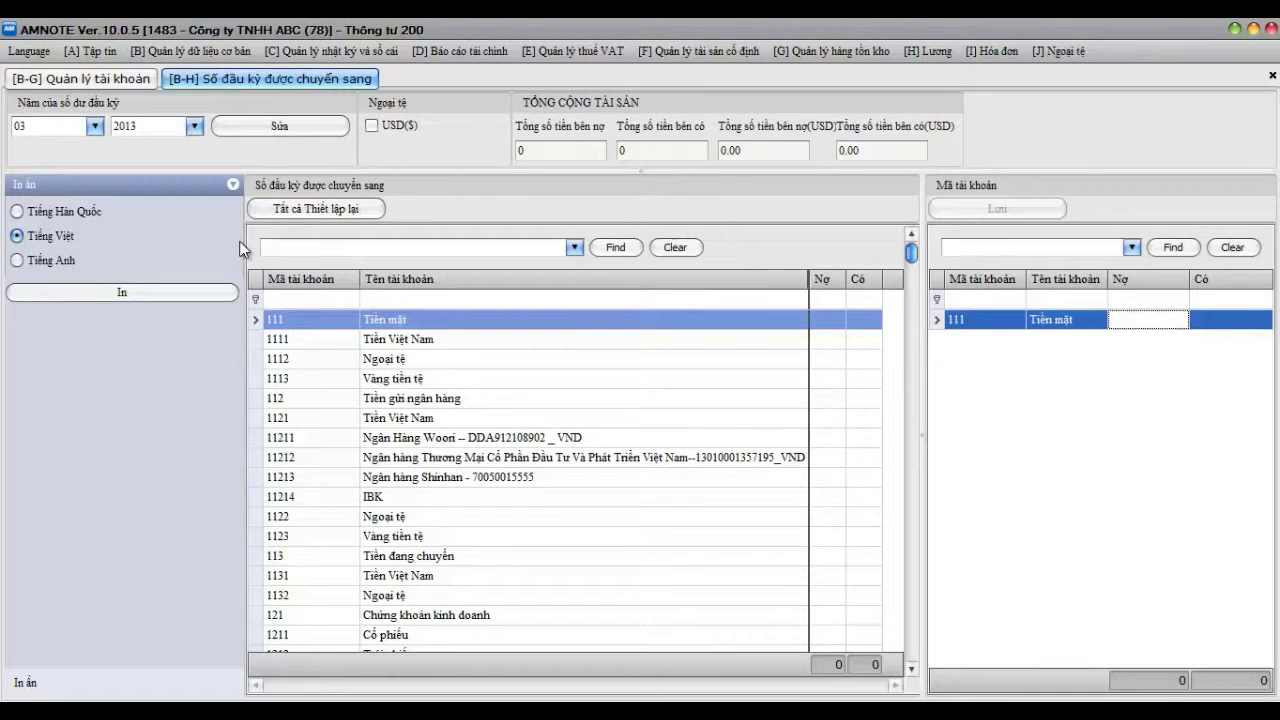
click(302, 300)
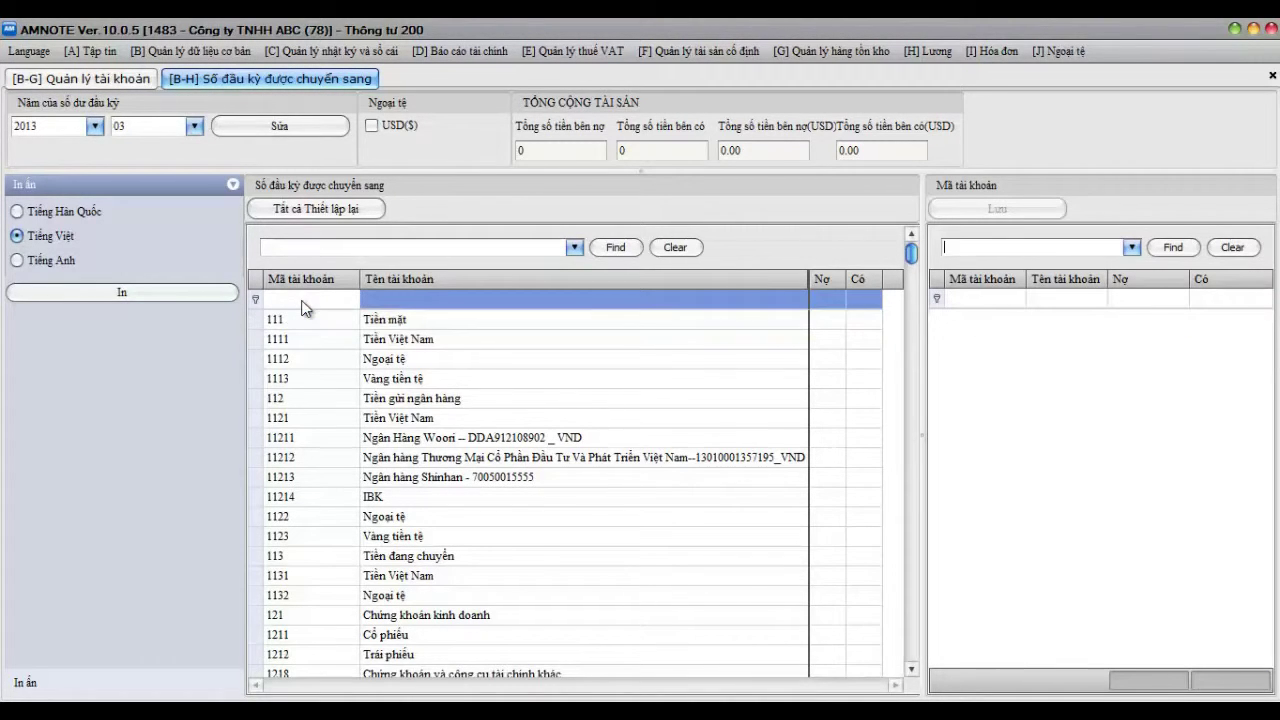
click(303, 300)
text(131)
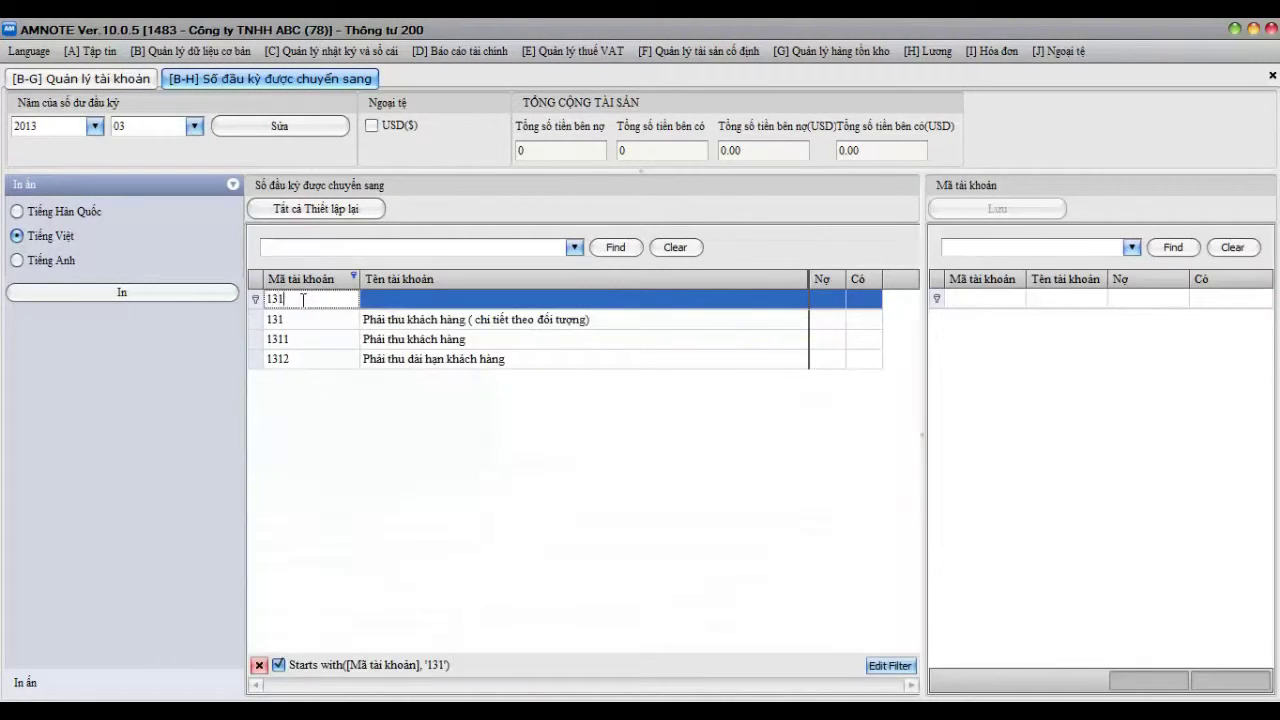
click(333, 340)
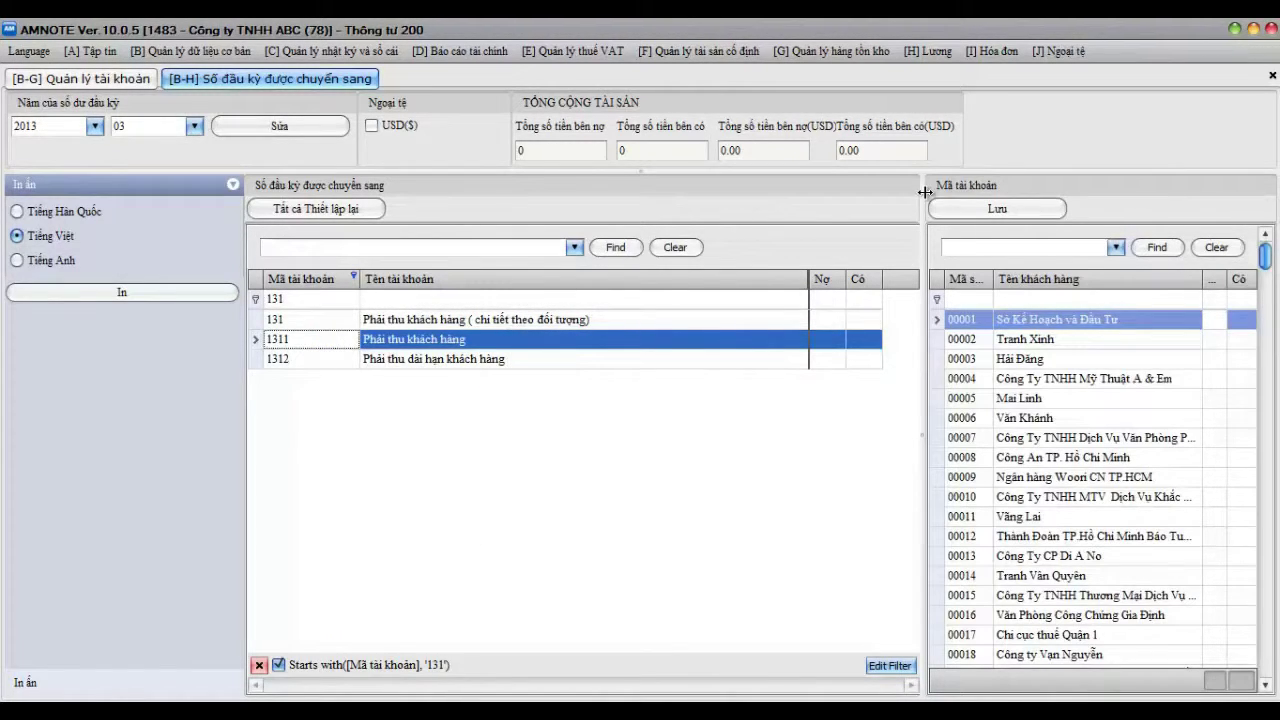
Step: Widen the customer list pane and its debit column, and open the third customer's debit amount for editing
drag(910, 197, 882, 198)
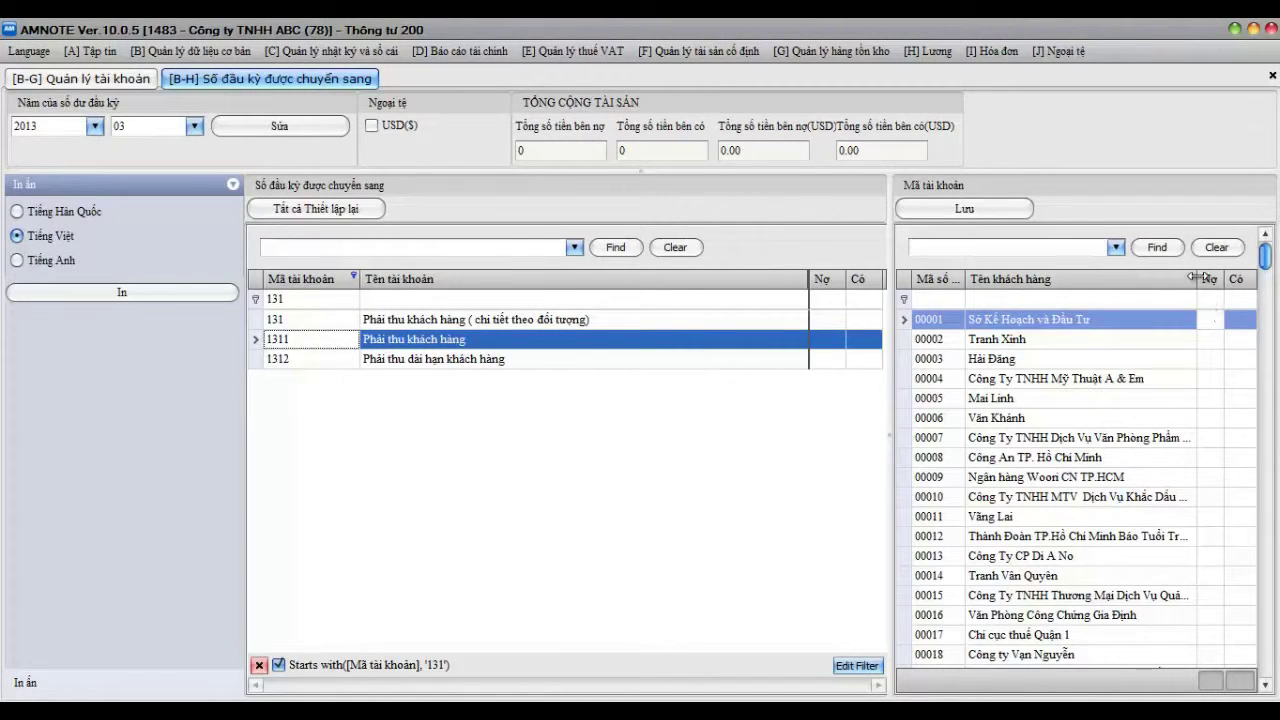
drag(1197, 282, 1166, 283)
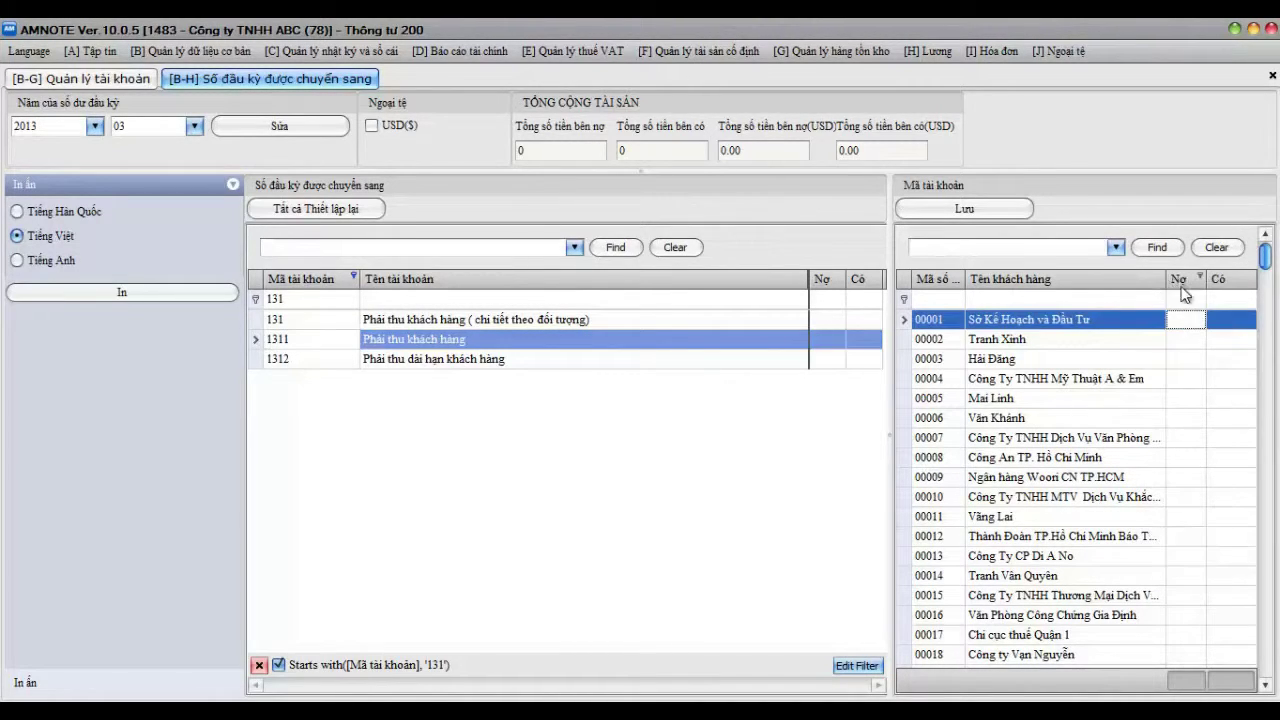
click(1168, 359)
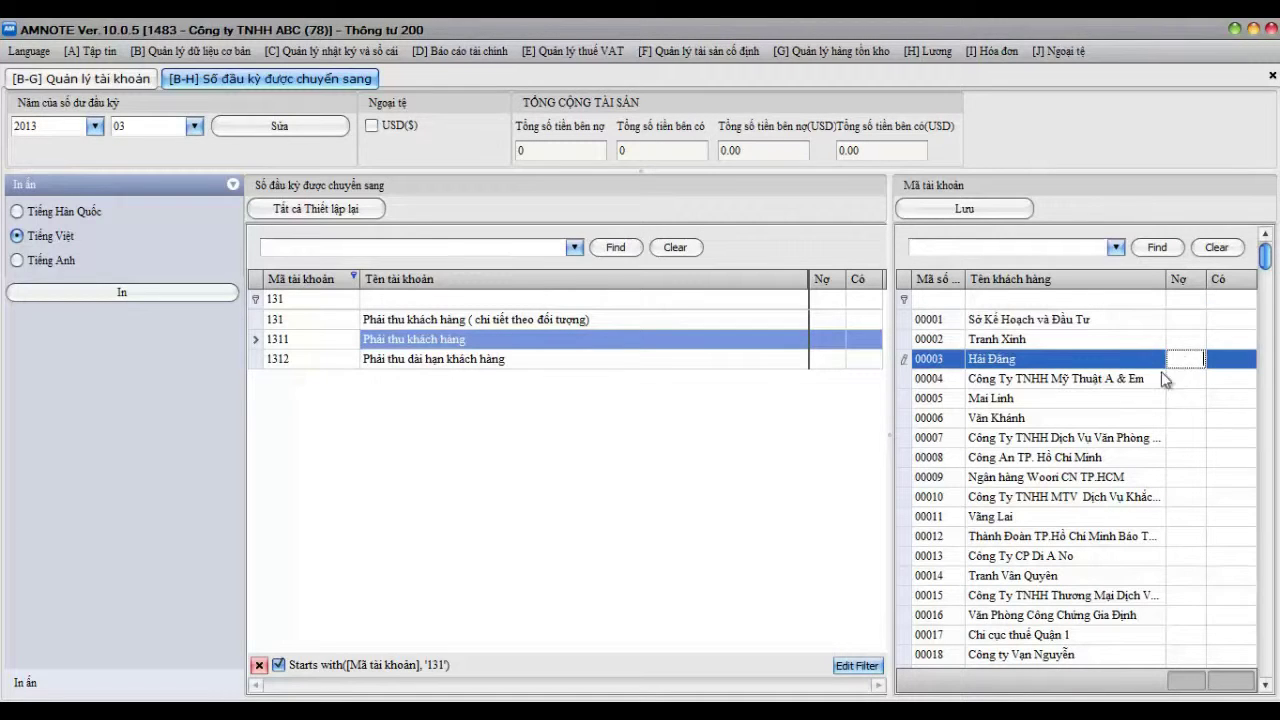
Step: Filter opening balances by 154 and inspect the cost objects of accounts 1541 and 1542, including the debit cells of team so.1 and so.2
click(308, 300)
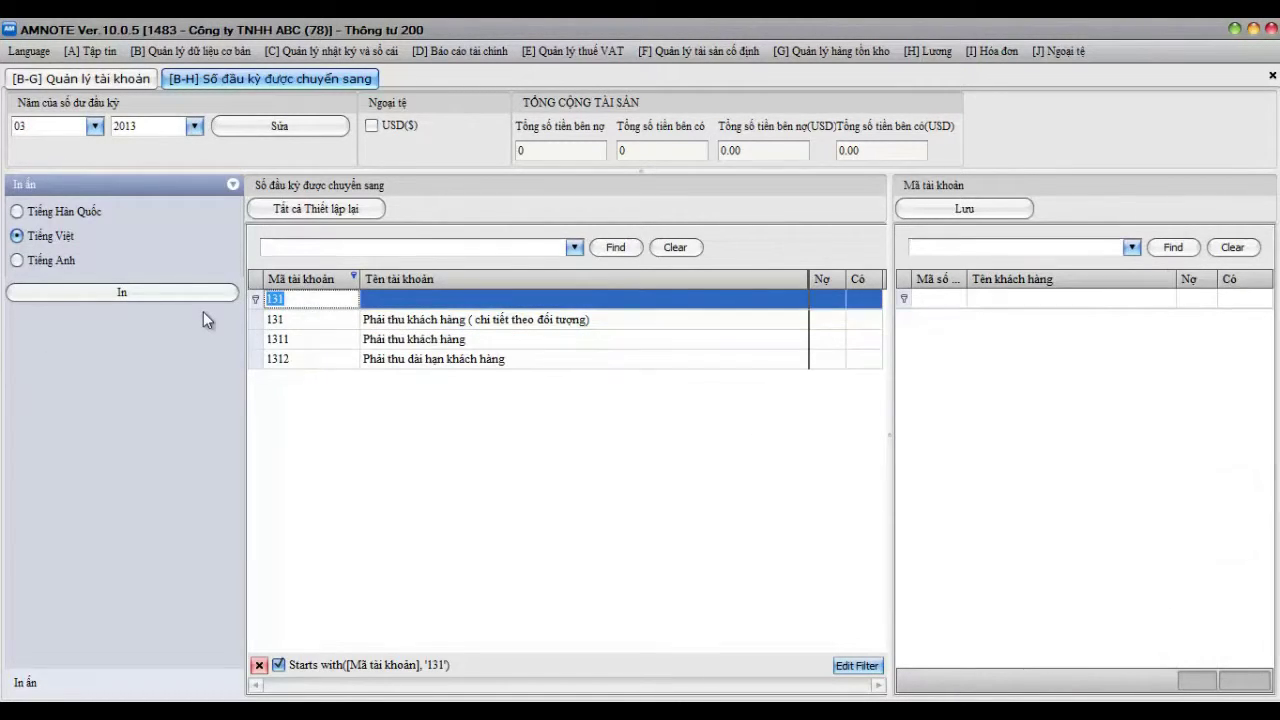
text(154)
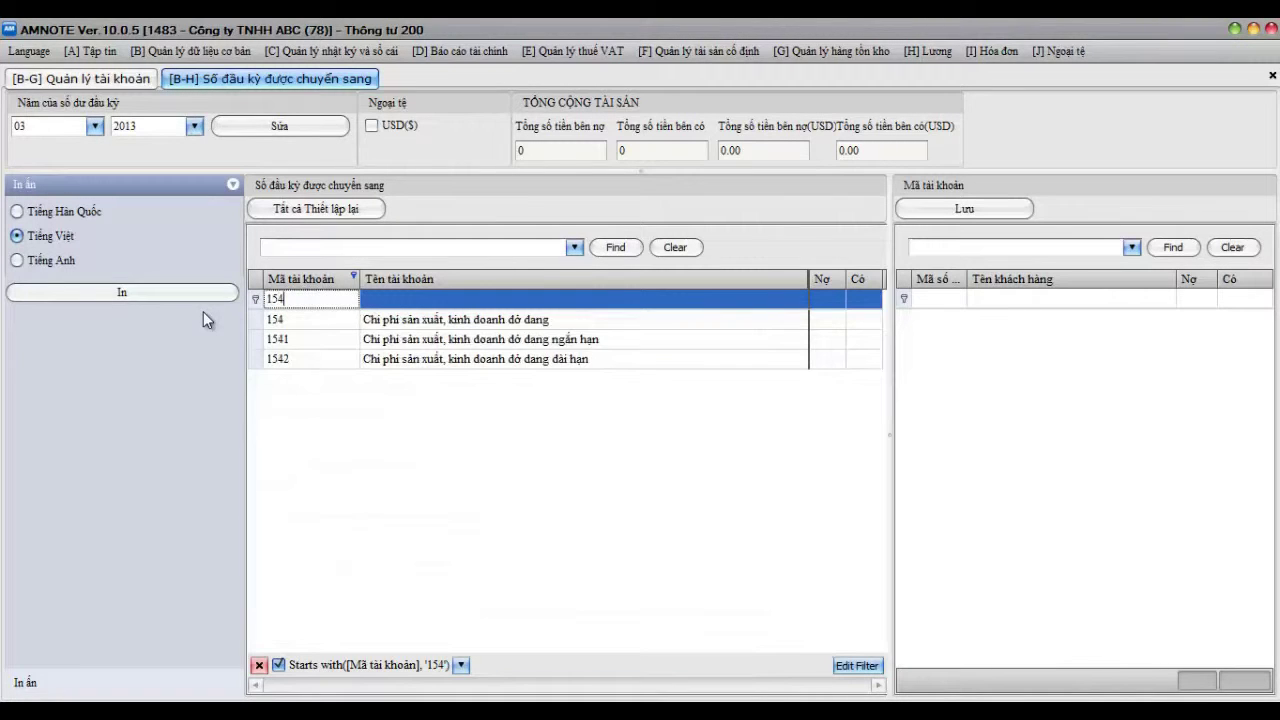
click(375, 340)
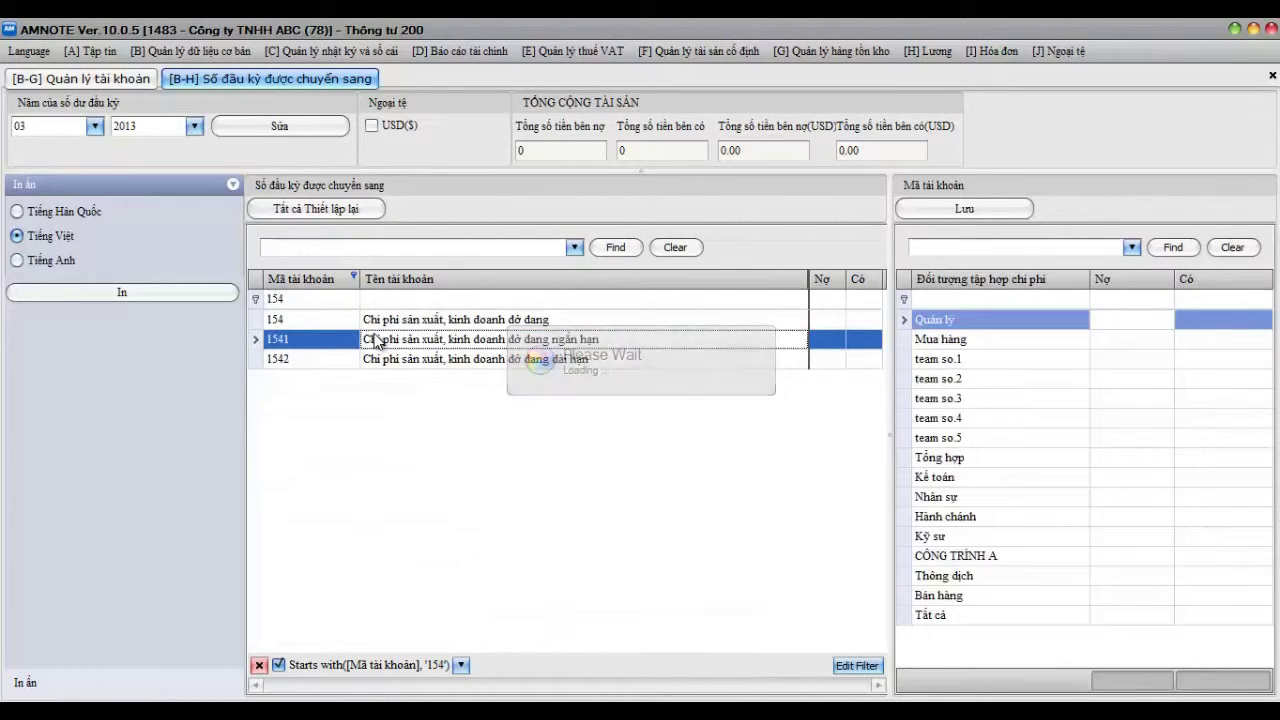
click(1125, 339)
click(1126, 364)
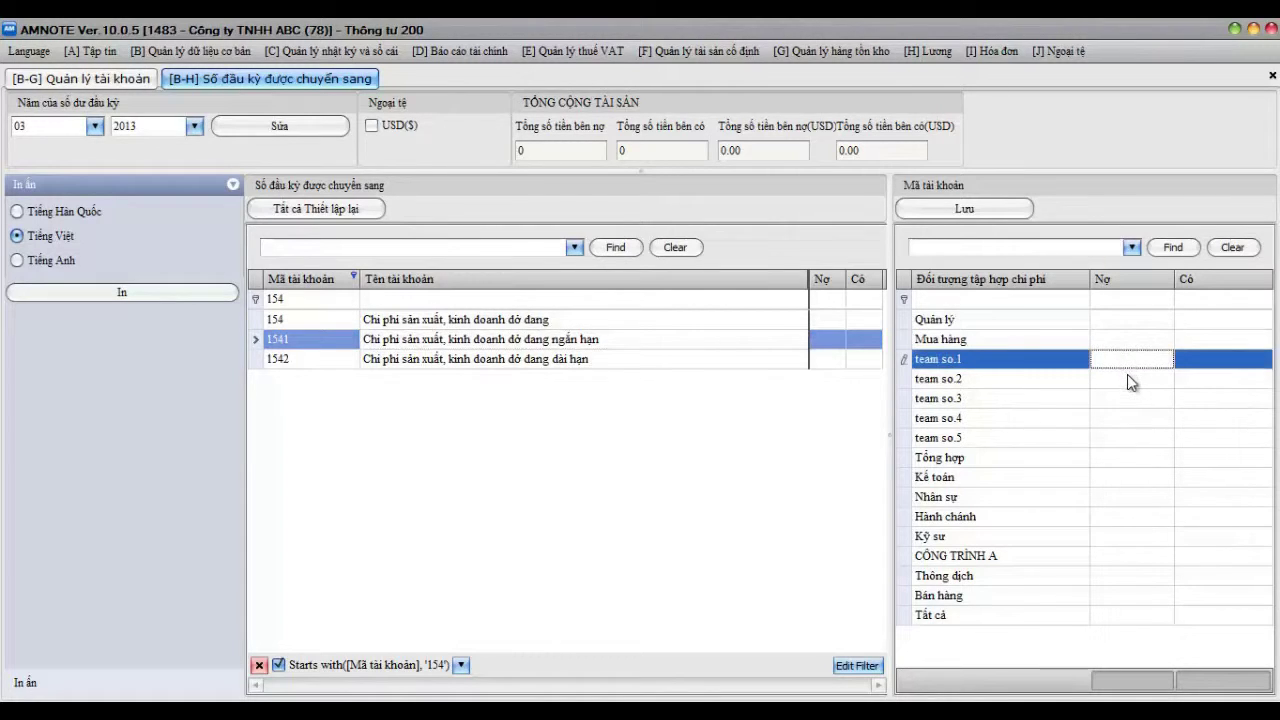
click(1128, 379)
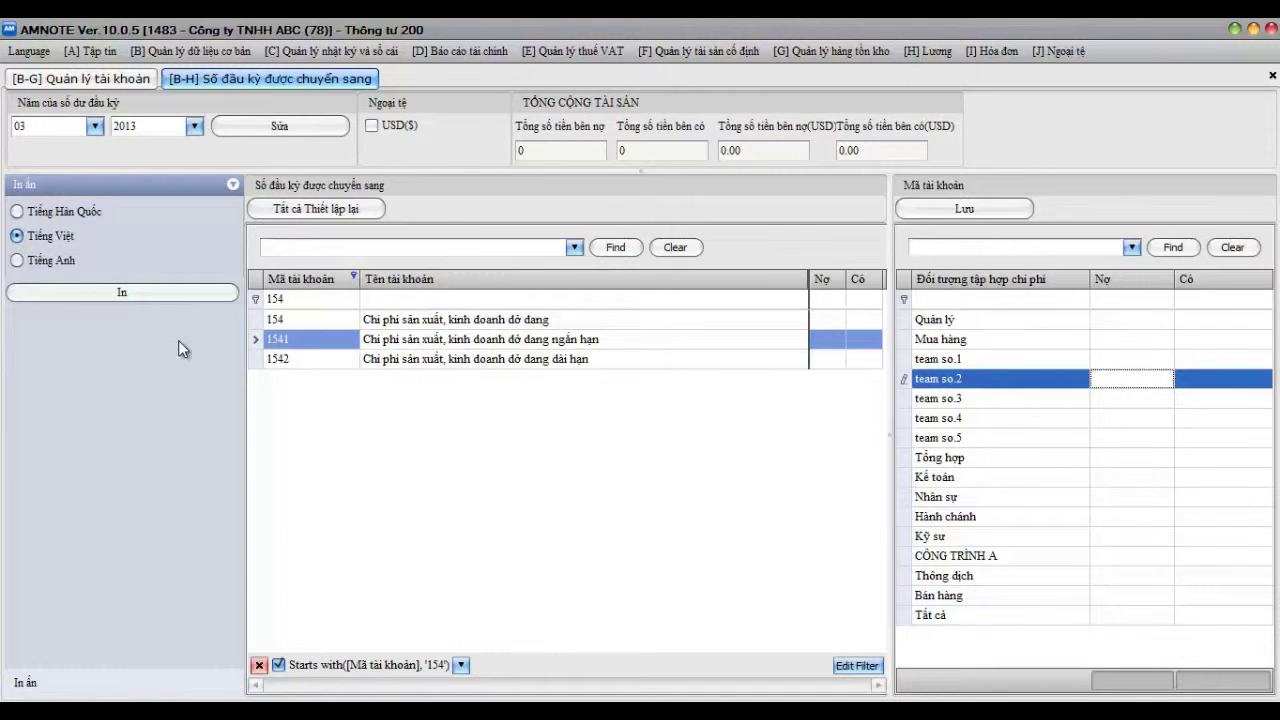
click(299, 360)
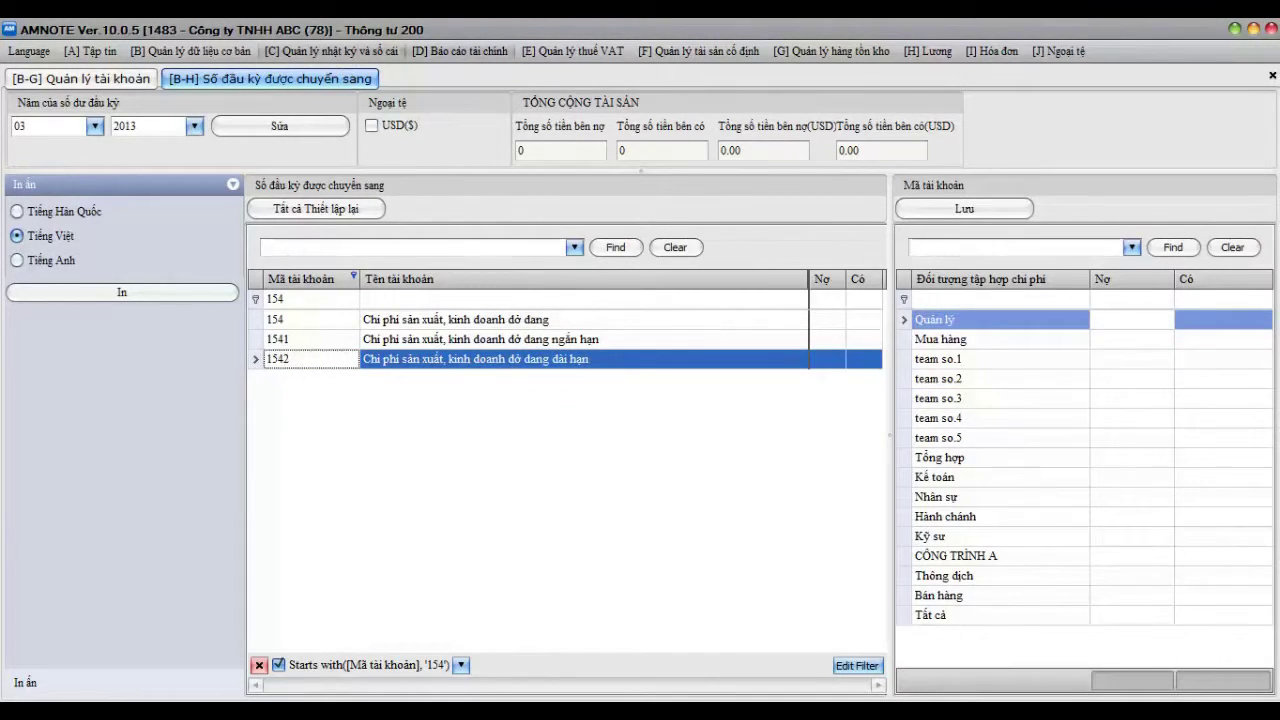
Step: Close the opening balance and account management screens and open the management code registration (Đăng ký mã quản lý)
click(1271, 76)
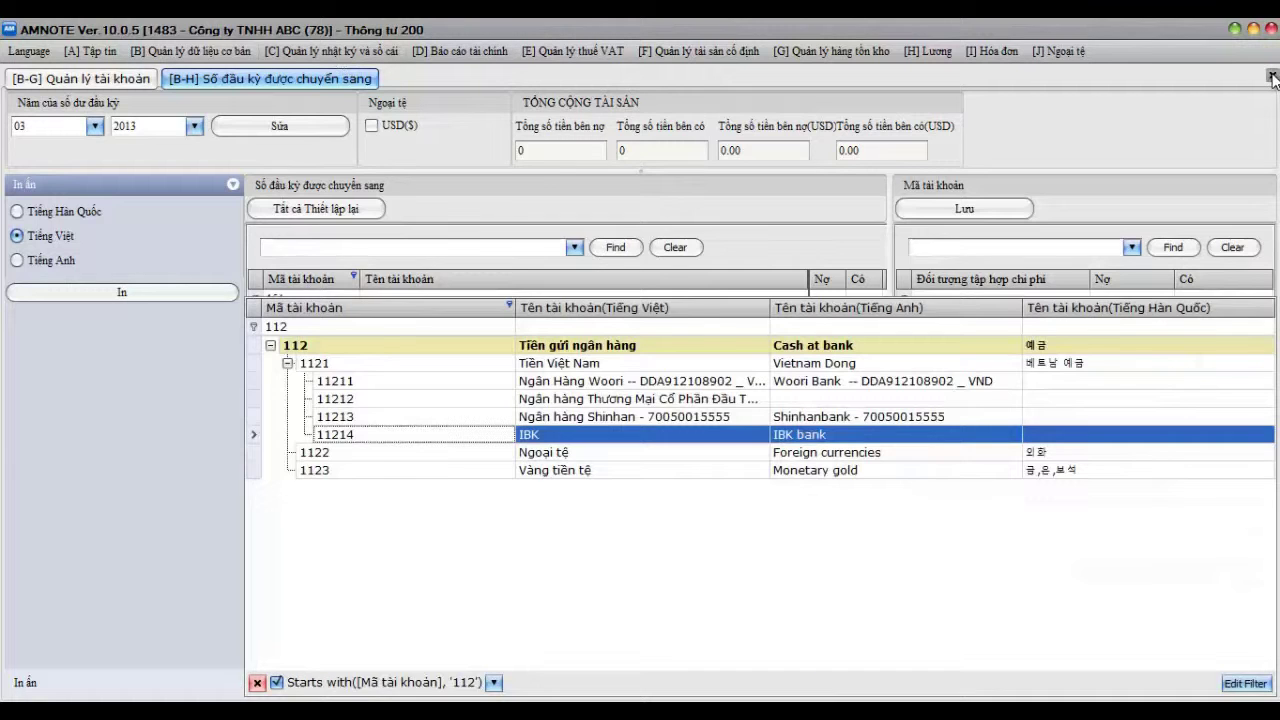
click(1271, 76)
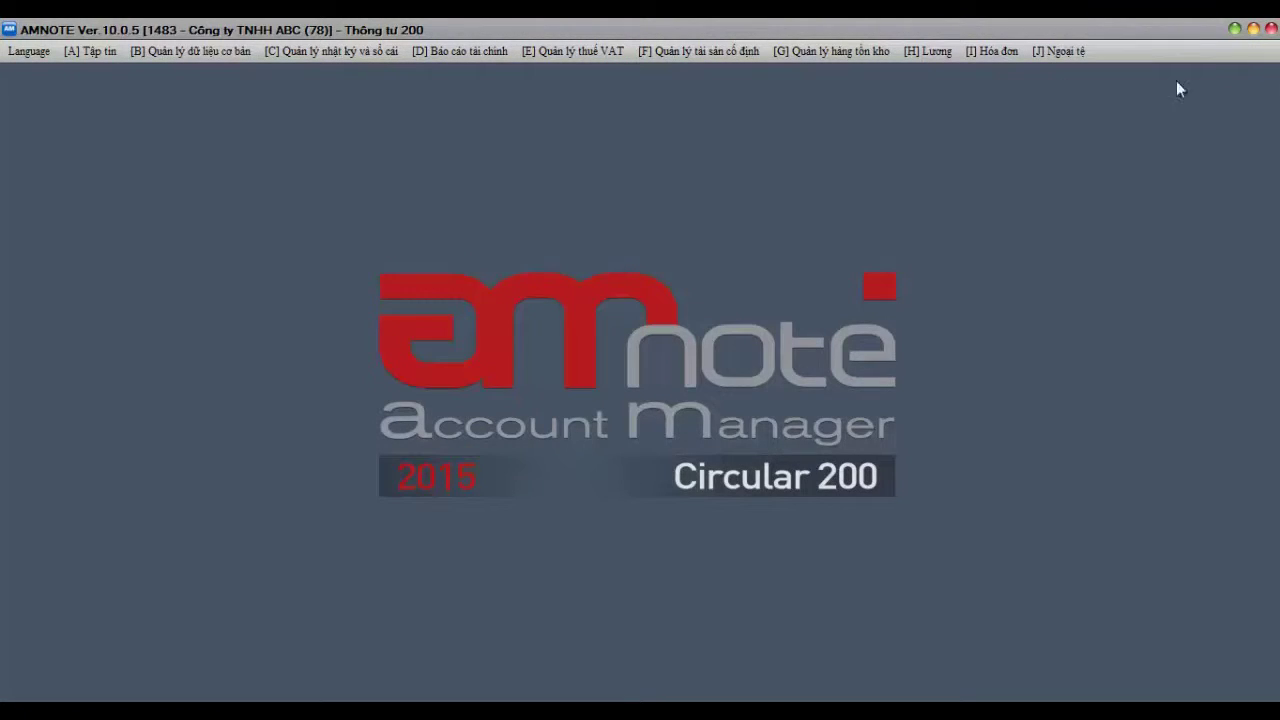
click(213, 52)
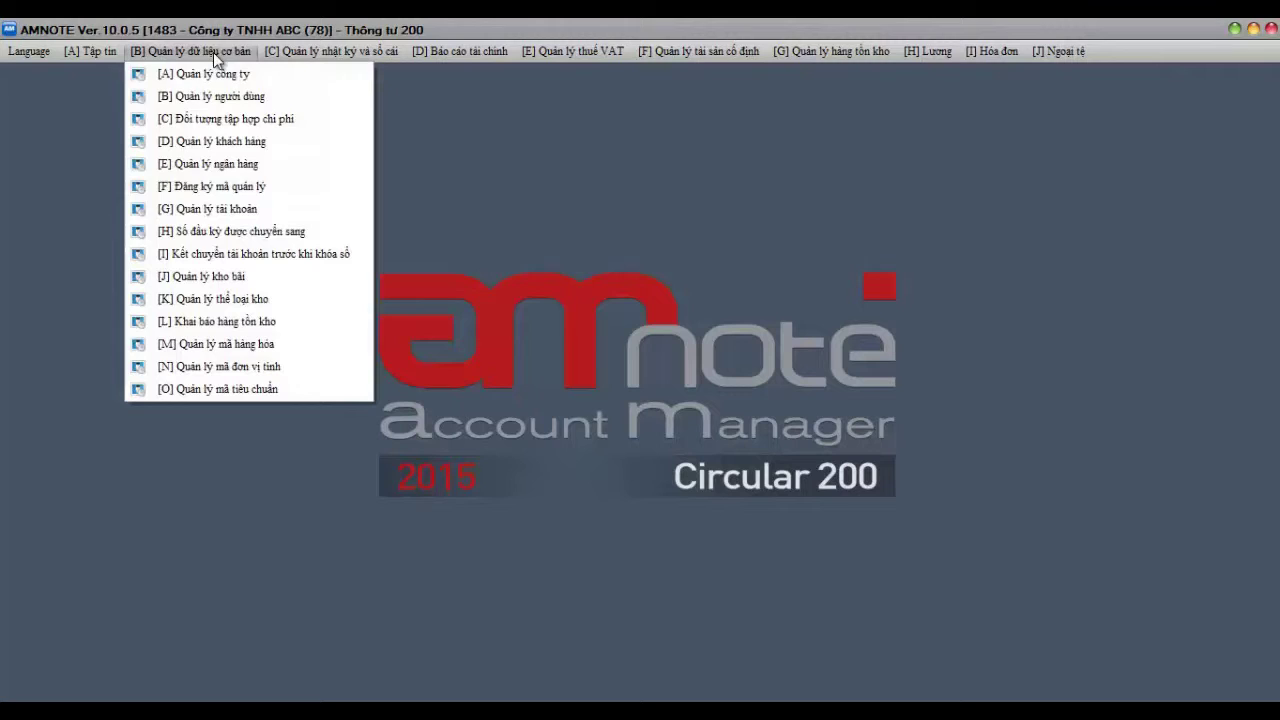
click(224, 186)
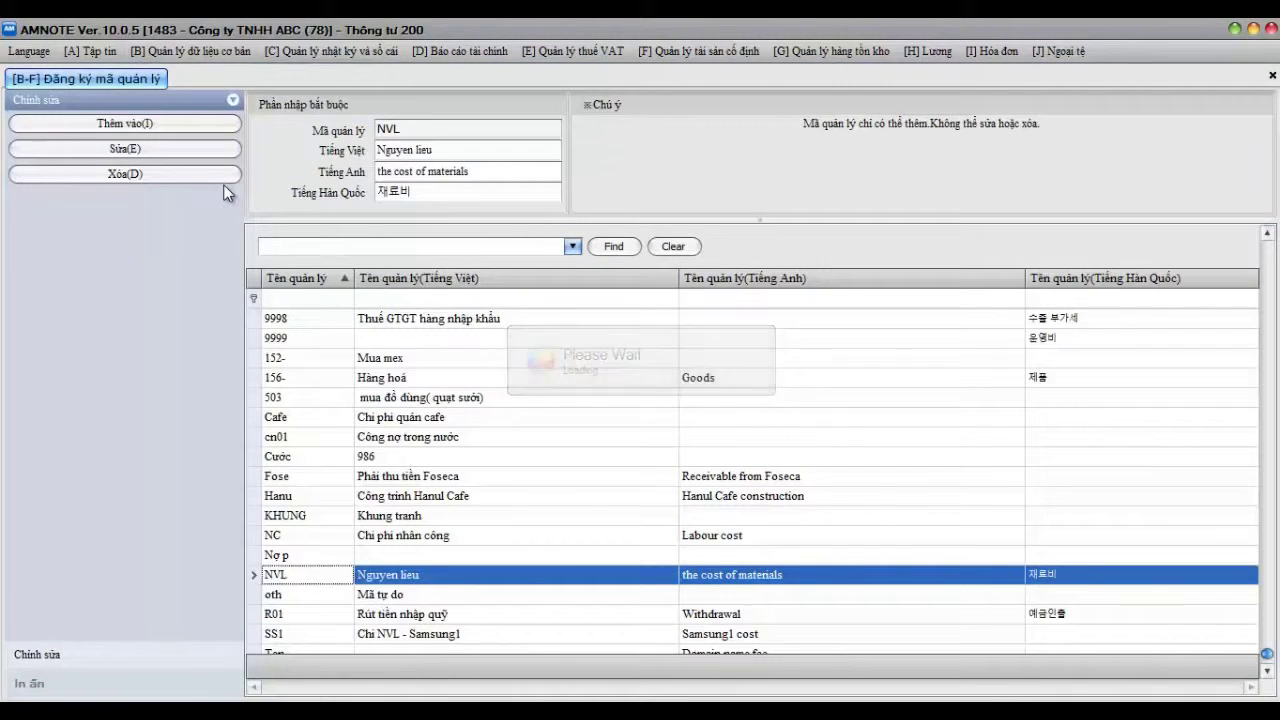
Step: Add management code LUONG with the Vietnamese name LUONG QL and the English name SALARY MN
click(199, 122)
click(392, 128)
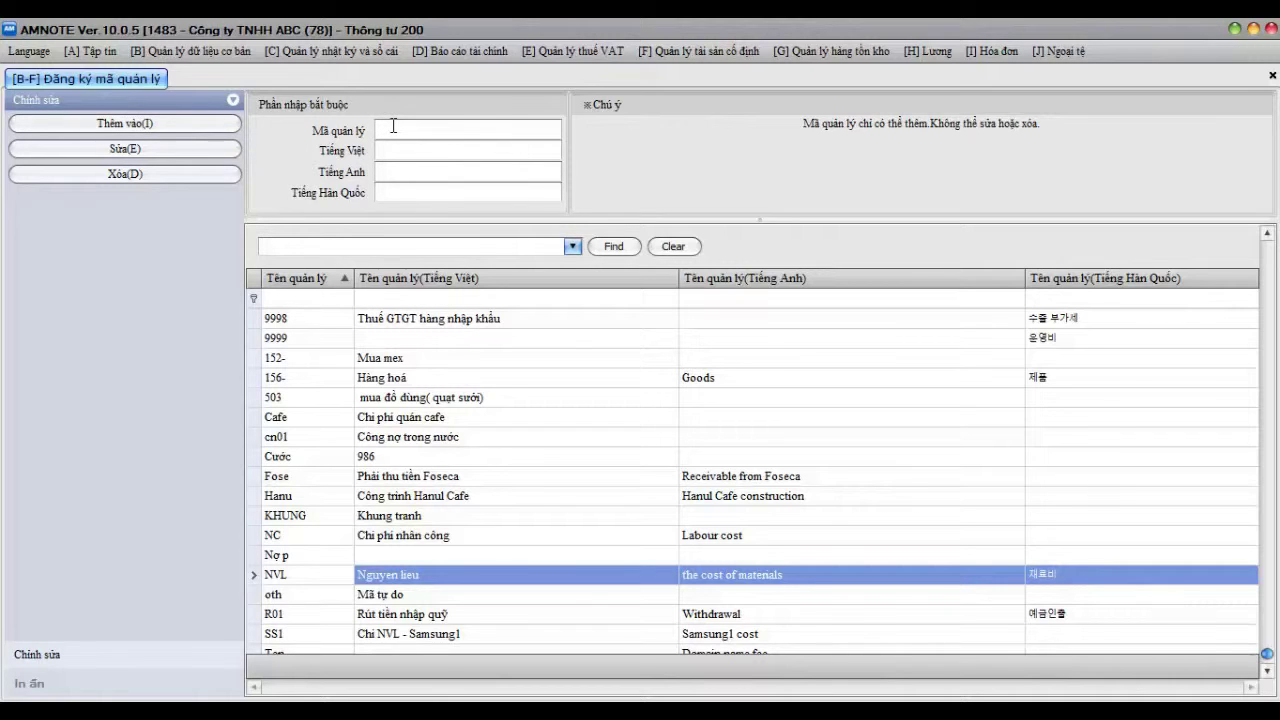
text(LƯƠNG)
click(434, 151)
text(LUONG QL)
click(477, 178)
text(SALARY MN)
click(140, 124)
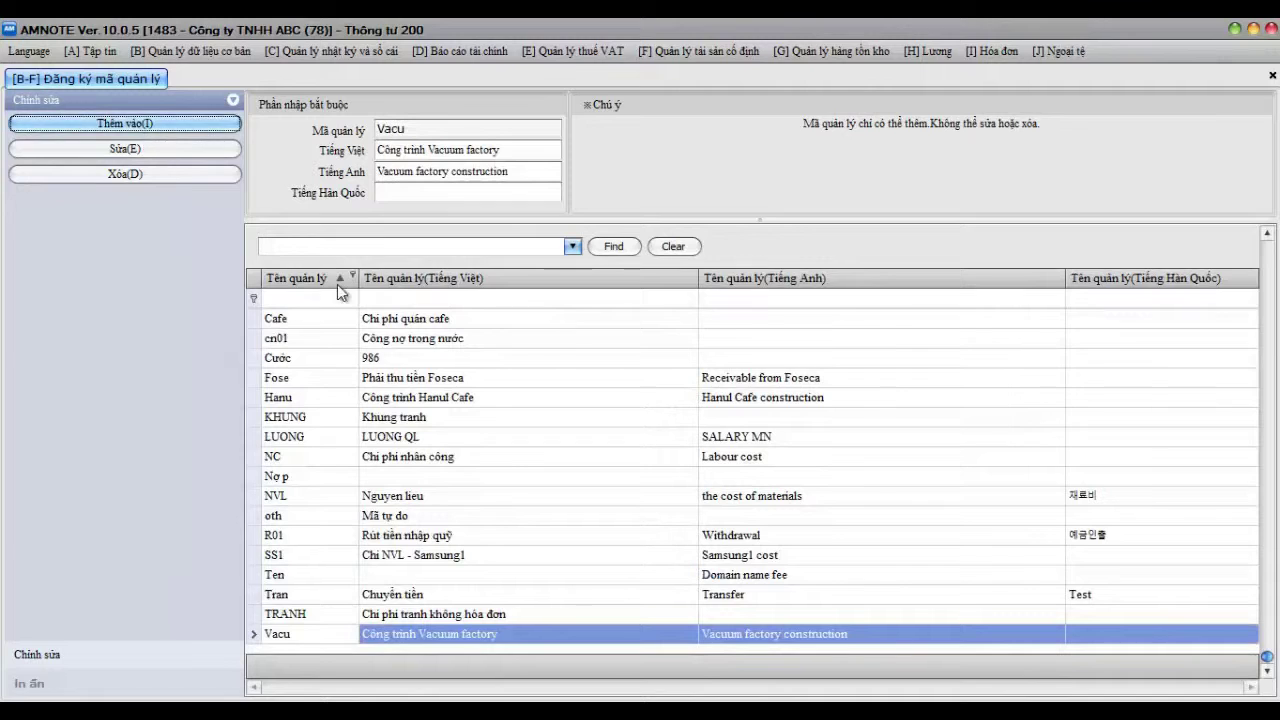
Step: Search the management codes for LUONG and select the LUONG entry to view its details
click(345, 245)
text(LUONG)
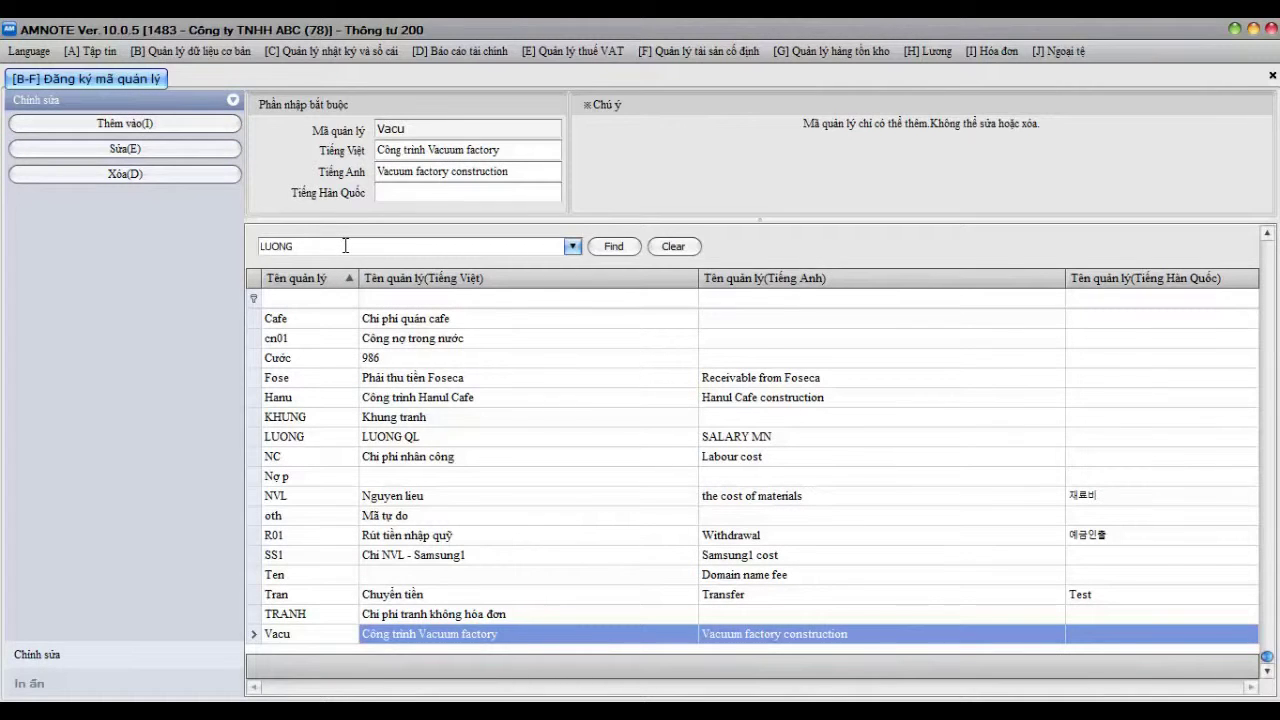
key(Return)
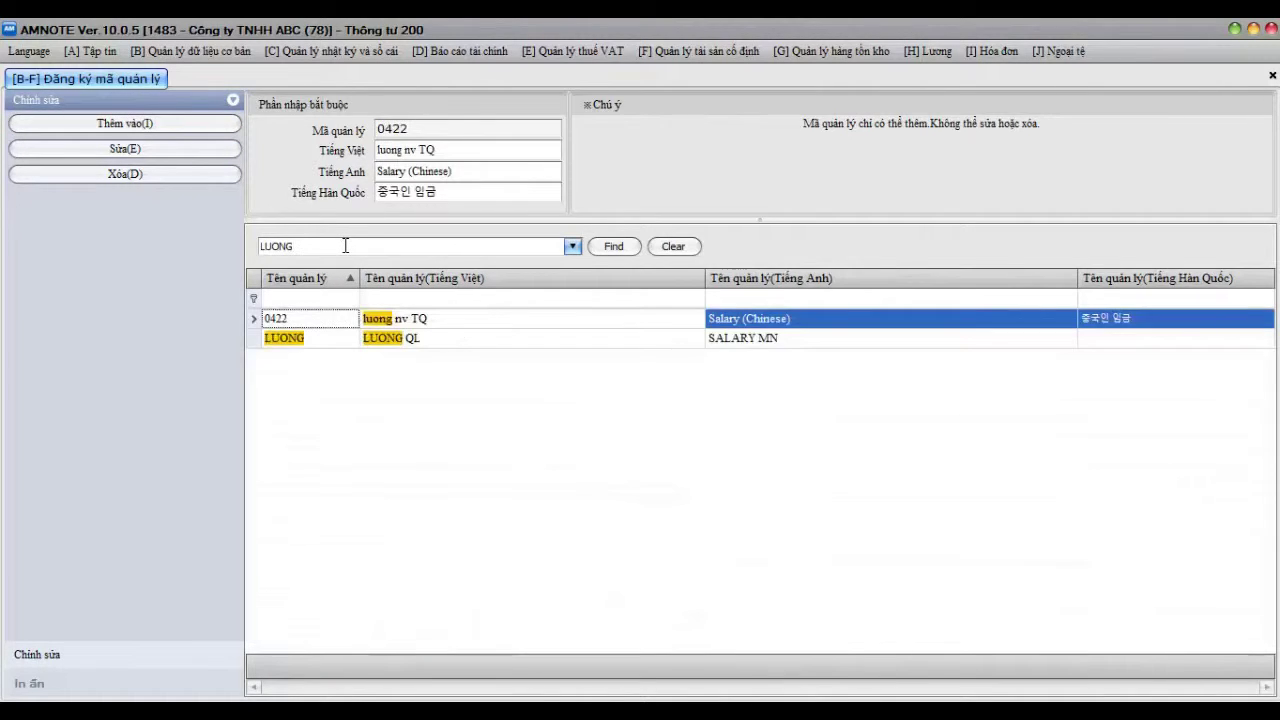
click(348, 345)
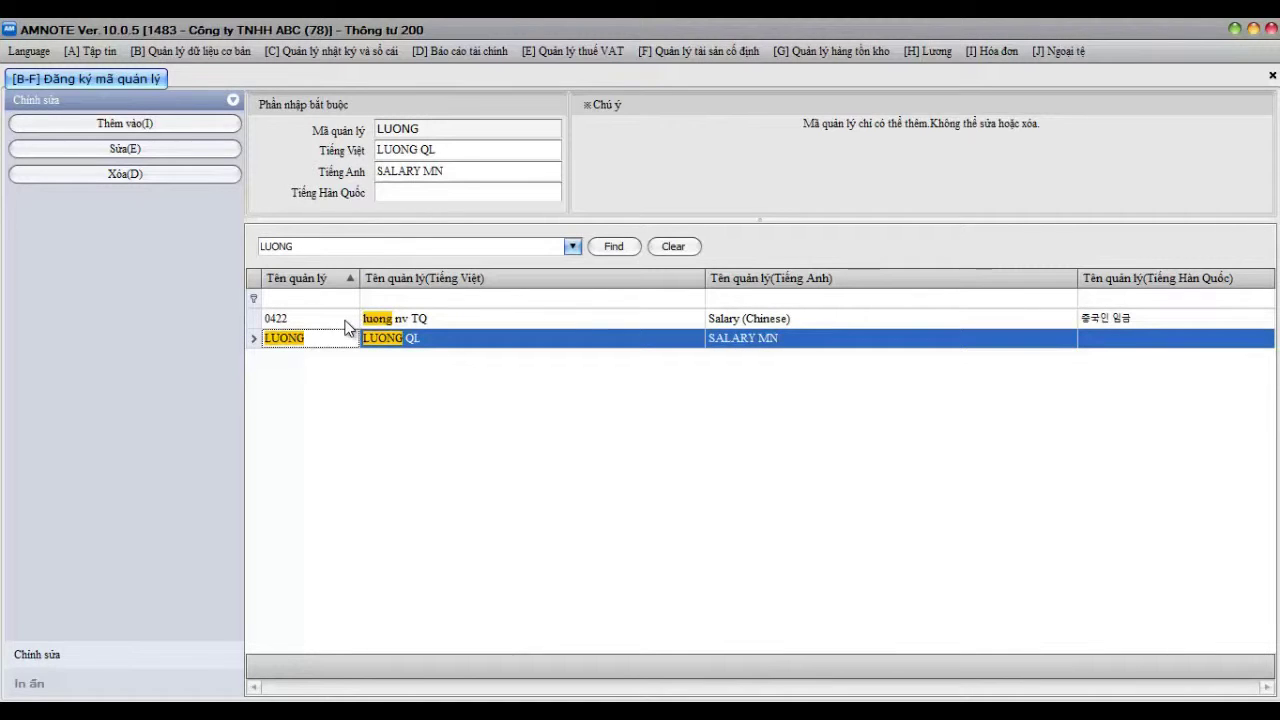
Step: Delete management code 0422 (luong nv TQ) and close the management code registration
click(258, 320)
click(153, 170)
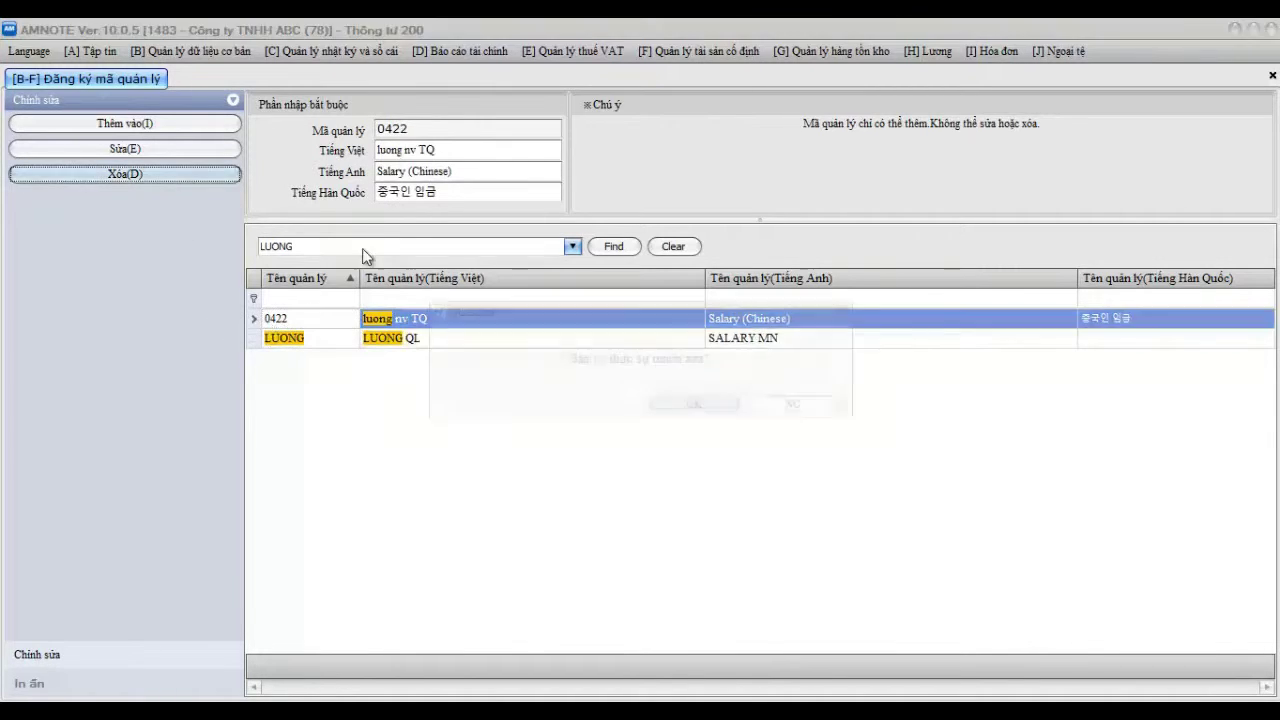
click(697, 406)
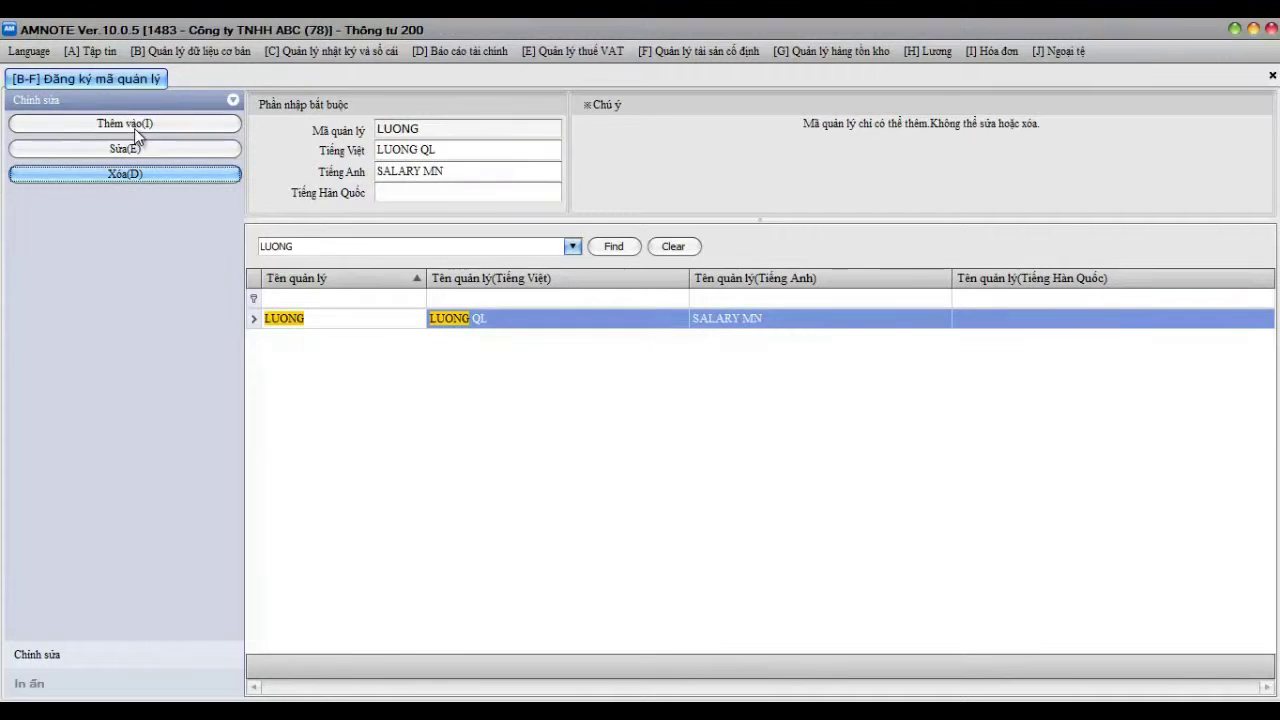
click(1273, 76)
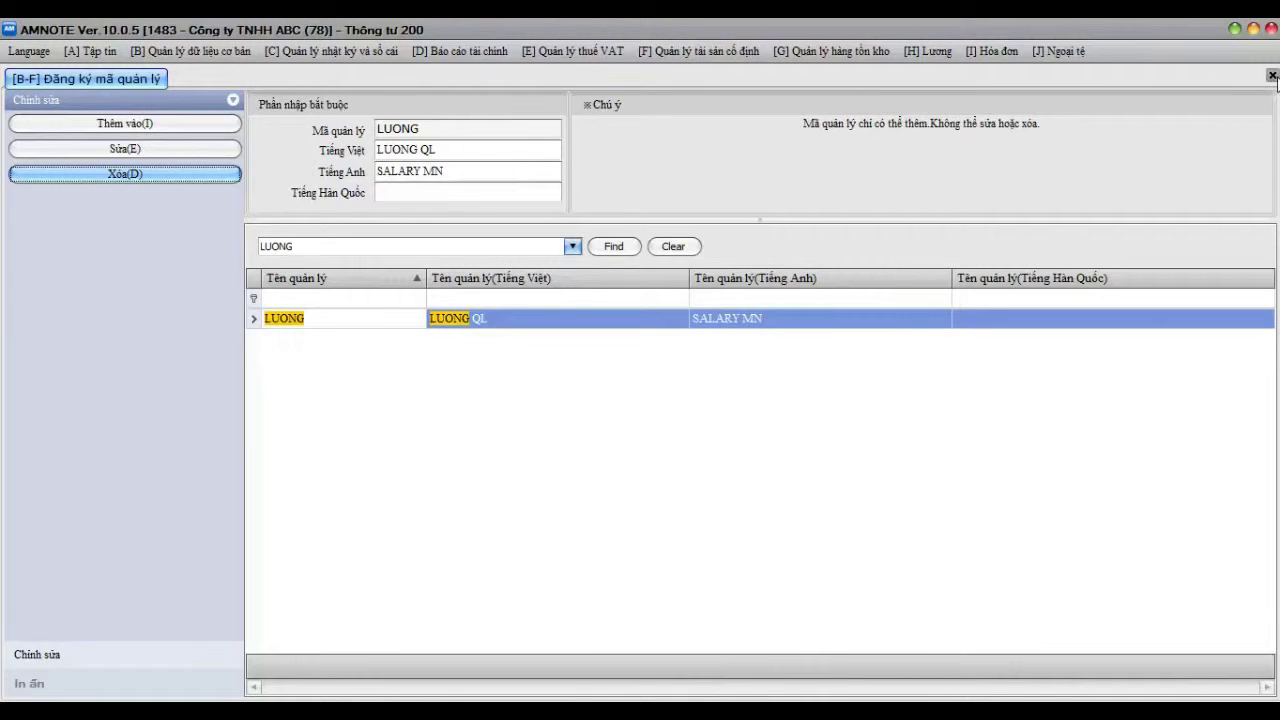